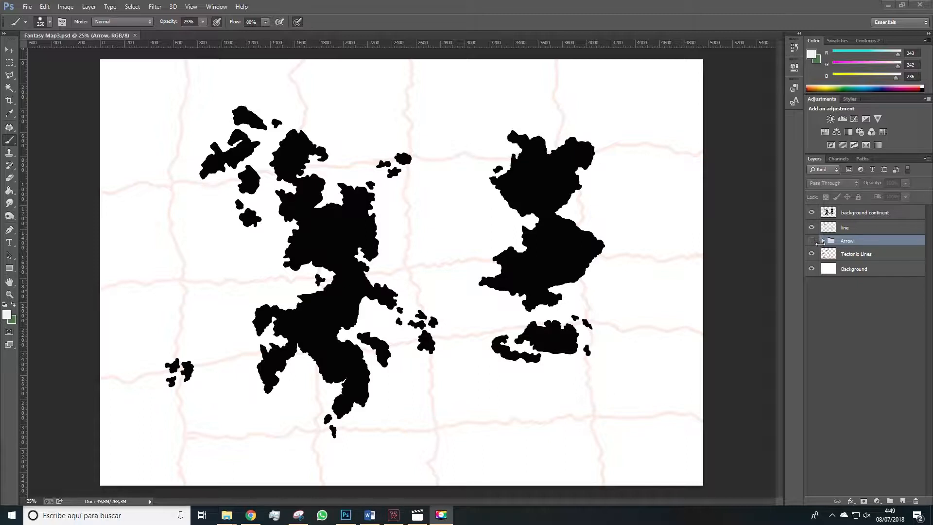
# Hide the Tectonic Lines layer and move it together with the Arrow group below the Background layer
pyautogui.click(812, 253)
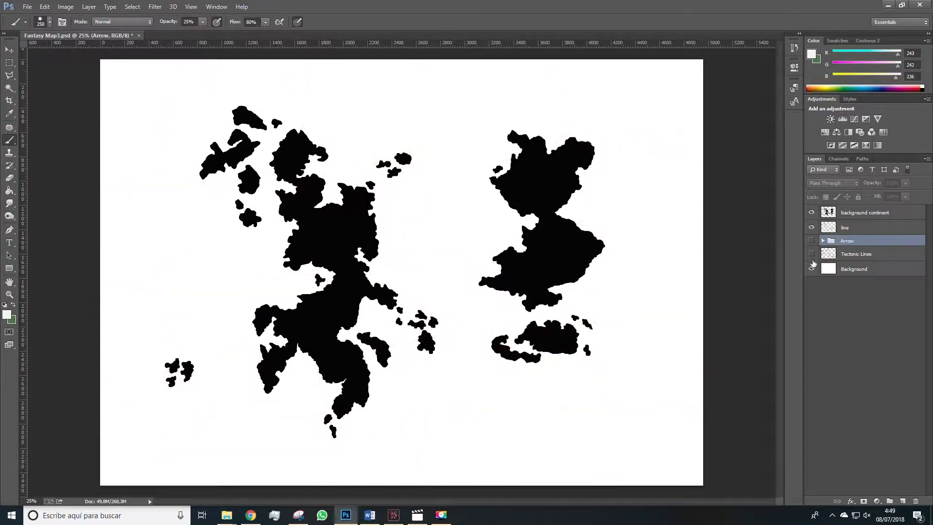
pyautogui.keyDown('ctrl'); pyautogui.click(847, 254); pyautogui.keyUp('ctrl')
pyautogui.moveTo(848, 253); pyautogui.dragTo(849, 286)
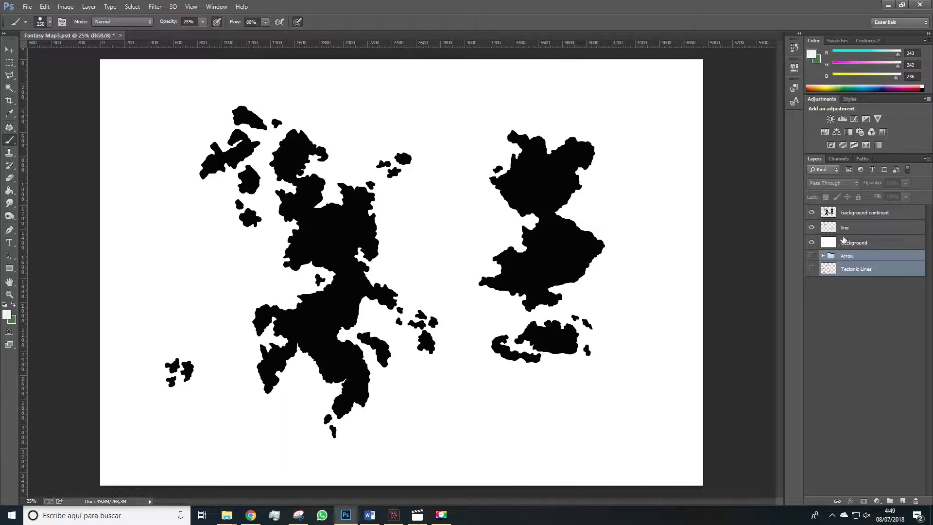
# Temporarily hide the background continent layer to inspect the coastline outline beneath it
pyautogui.click(811, 214)
pyautogui.click(812, 227)
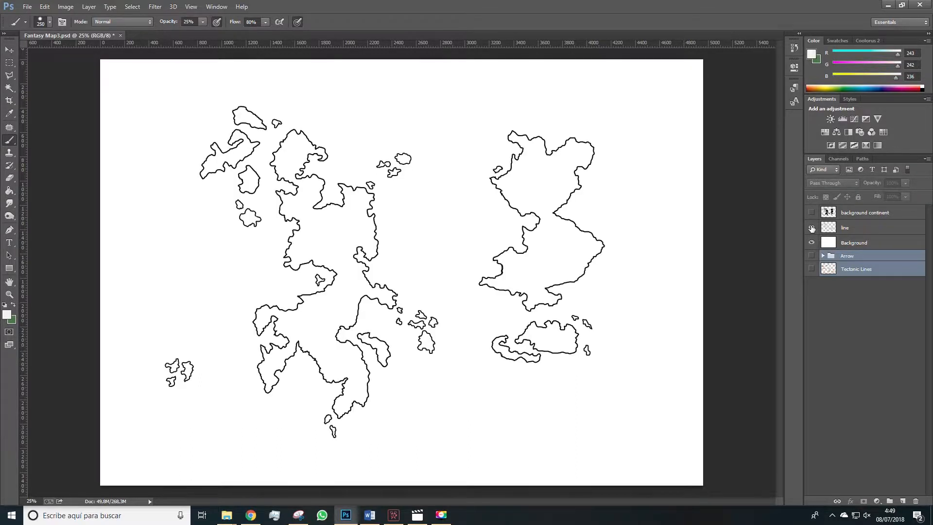
pyautogui.click(812, 213)
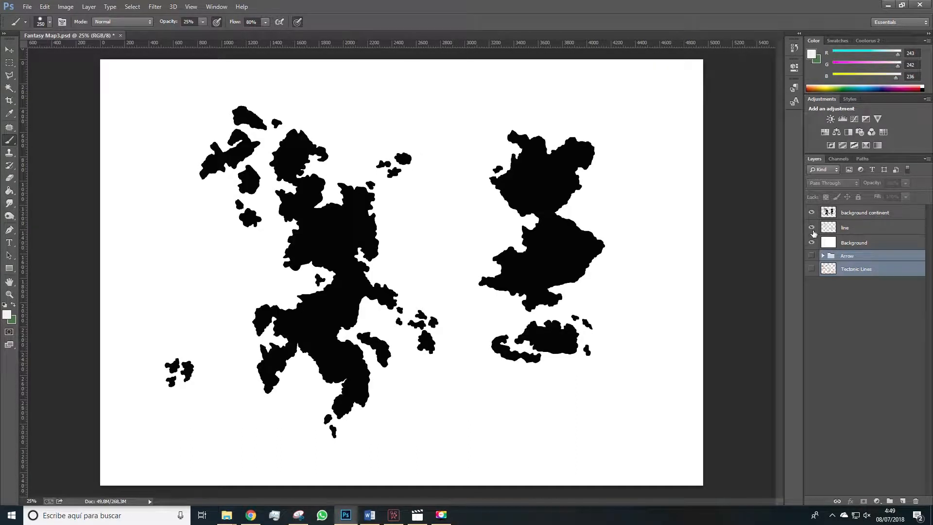
# Lock the transparent pixels of the background continent layer and set the foreground colour to muted green, RGB 90, 110, 71
pyautogui.click(859, 215)
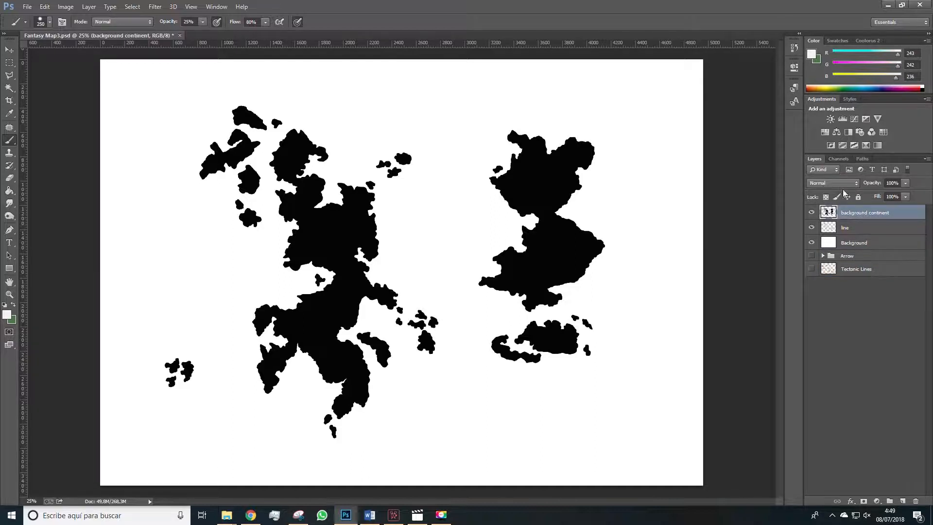
pyautogui.click(826, 197)
pyautogui.click(8, 313)
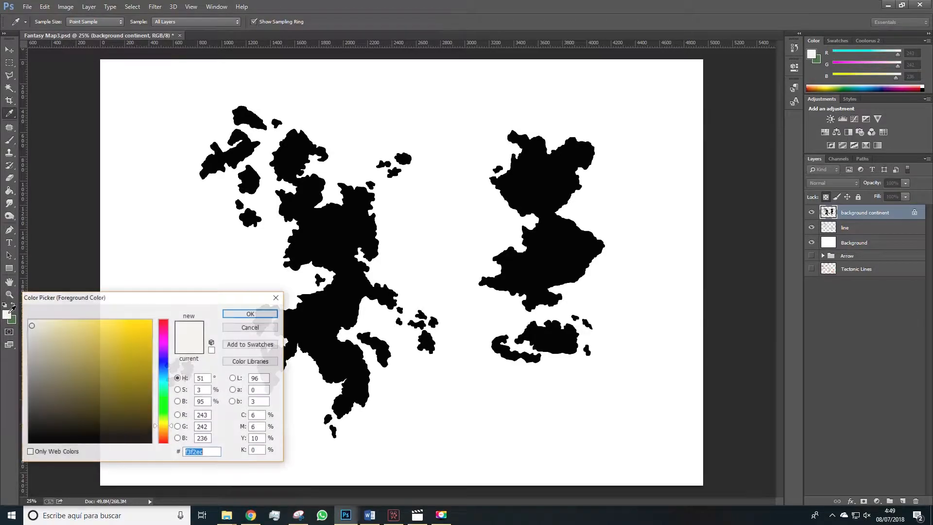
pyautogui.click(164, 412)
pyautogui.click(78, 393)
pyautogui.click(70, 389)
pyautogui.click(251, 314)
# Paint all the continents and islands green with a brush of about 507 px at 100% opacity
pyautogui.press('b')
pyautogui.moveTo(307, 305)
pyautogui.mouseDown()
pyautogui.moveTo(258, 326)
pyautogui.moveTo(265, 311)
pyautogui.mouseUp()
pyautogui.click(200, 21)
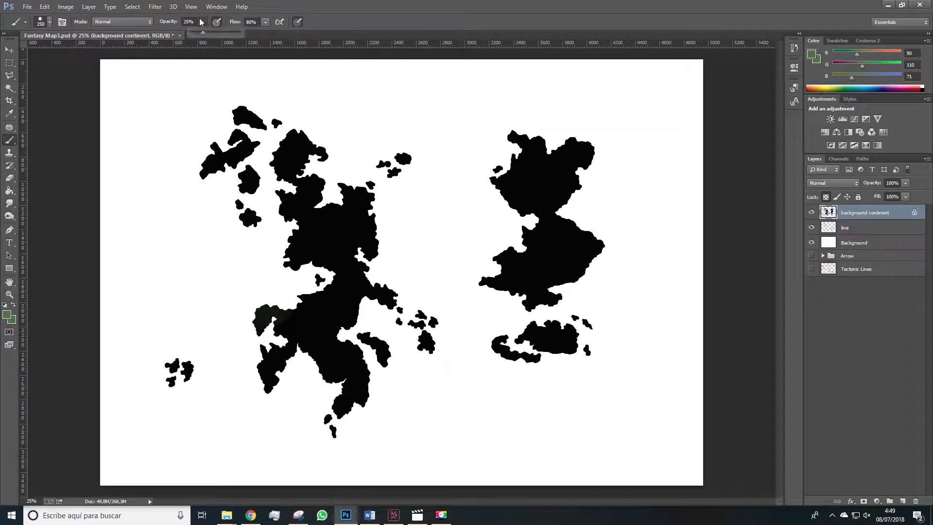
pyautogui.moveTo(222, 33); pyautogui.dragTo(241, 33)
pyautogui.moveTo(274, 110)
pyautogui.mouseDown()
pyautogui.moveTo(284, 175)
pyautogui.moveTo(304, 137)
pyautogui.moveTo(312, 171)
pyautogui.moveTo(271, 241)
pyautogui.moveTo(312, 250)
pyautogui.moveTo(362, 233)
pyautogui.moveTo(360, 255)
pyautogui.mouseUp()
pyautogui.rightClick(360, 256)
pyautogui.moveTo(444, 278); pyautogui.dragTo(457, 279)
pyautogui.moveTo(558, 175)
pyautogui.mouseDown()
pyautogui.moveTo(503, 155)
pyautogui.moveTo(551, 195)
pyautogui.moveTo(514, 327)
pyautogui.moveTo(521, 378)
pyautogui.moveTo(545, 393)
pyautogui.moveTo(485, 378)
pyautogui.moveTo(492, 320)
pyautogui.moveTo(393, 331)
pyautogui.moveTo(376, 389)
pyautogui.moveTo(375, 443)
pyautogui.moveTo(297, 434)
pyautogui.moveTo(243, 389)
pyautogui.moveTo(206, 427)
pyautogui.moveTo(186, 398)
pyautogui.moveTo(199, 379)
pyautogui.mouseUp()
pyautogui.moveTo(245, 230)
pyautogui.mouseDown()
pyautogui.moveTo(249, 187)
pyautogui.moveTo(297, 203)
pyautogui.moveTo(346, 340)
pyautogui.moveTo(345, 439)
pyautogui.moveTo(362, 306)
pyautogui.moveTo(464, 347)
pyautogui.moveTo(557, 295)
pyautogui.moveTo(552, 171)
pyautogui.mouseUp()
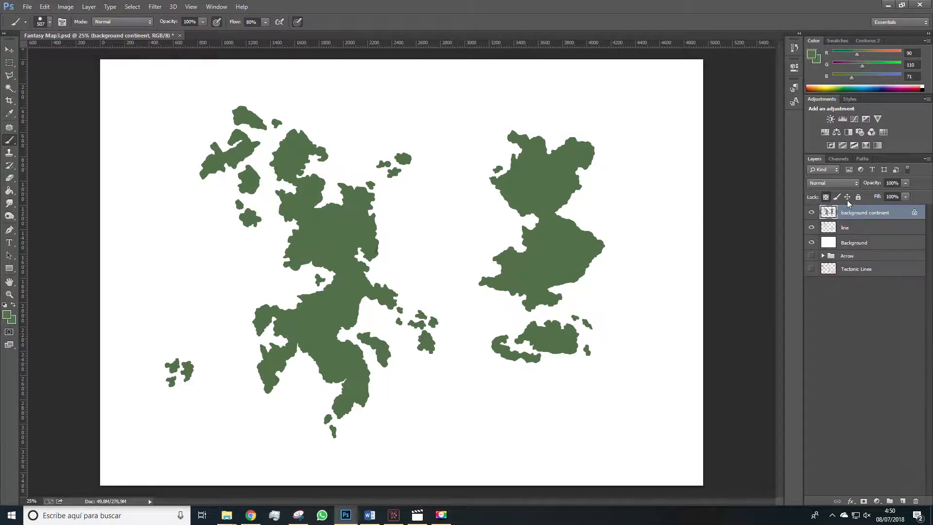
# Unlock the transparent pixels of the background continent layer and enable a Stroke effect in its layer style
pyautogui.click(827, 198)
pyautogui.doubleClick(922, 214)
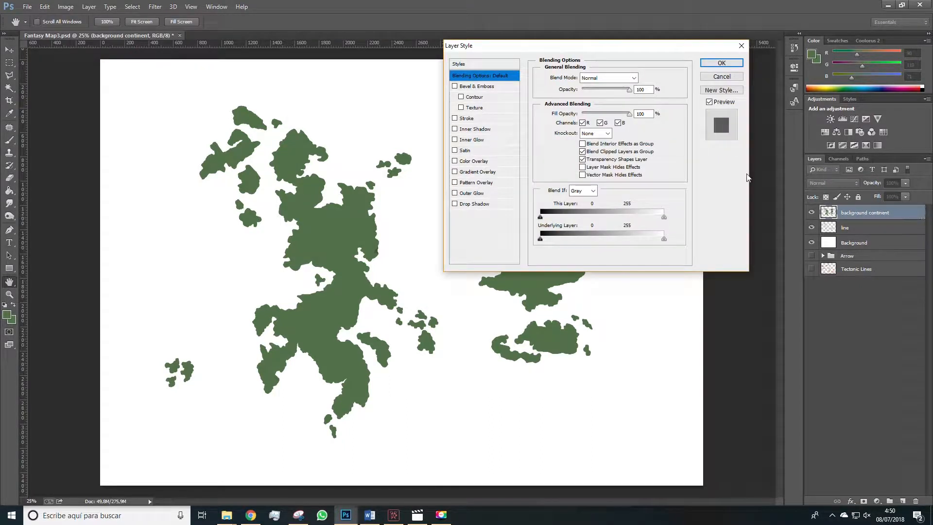
pyautogui.moveTo(476, 53); pyautogui.dragTo(451, 159)
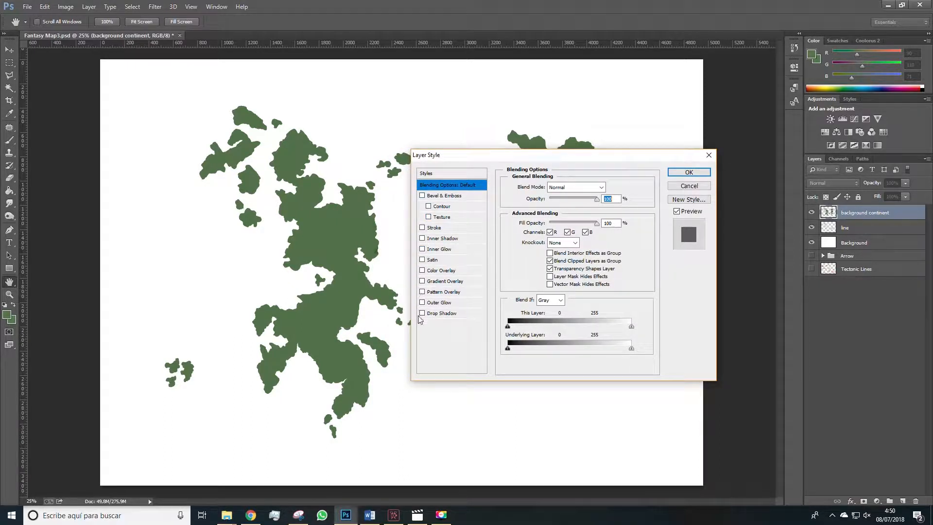
pyautogui.click(434, 229)
# Set the continent stroke's colour to red #a43030 and its size to 13 px
pyautogui.moveTo(544, 187); pyautogui.dragTo(563, 188)
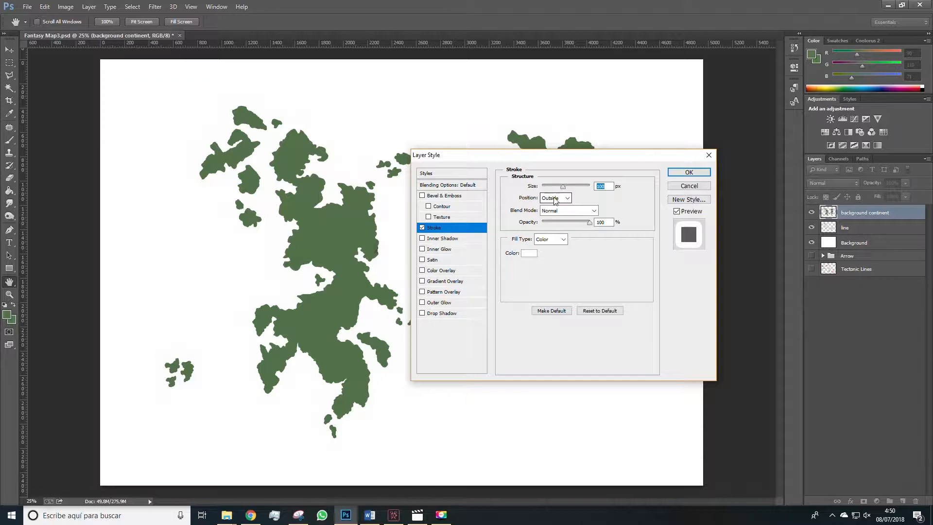
pyautogui.moveTo(563, 186); pyautogui.dragTo(550, 187)
pyautogui.click(530, 254)
pyautogui.click(115, 363)
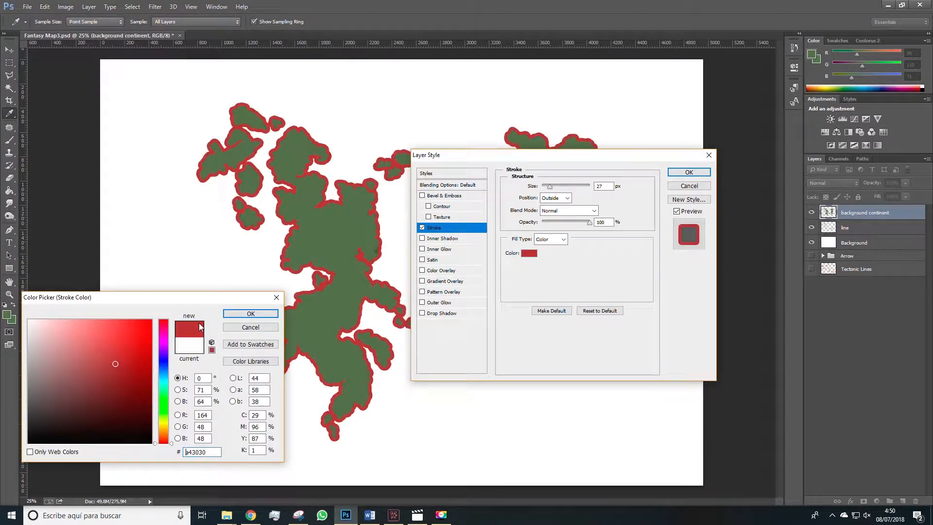
pyautogui.click(251, 313)
pyautogui.moveTo(552, 188); pyautogui.dragTo(547, 191)
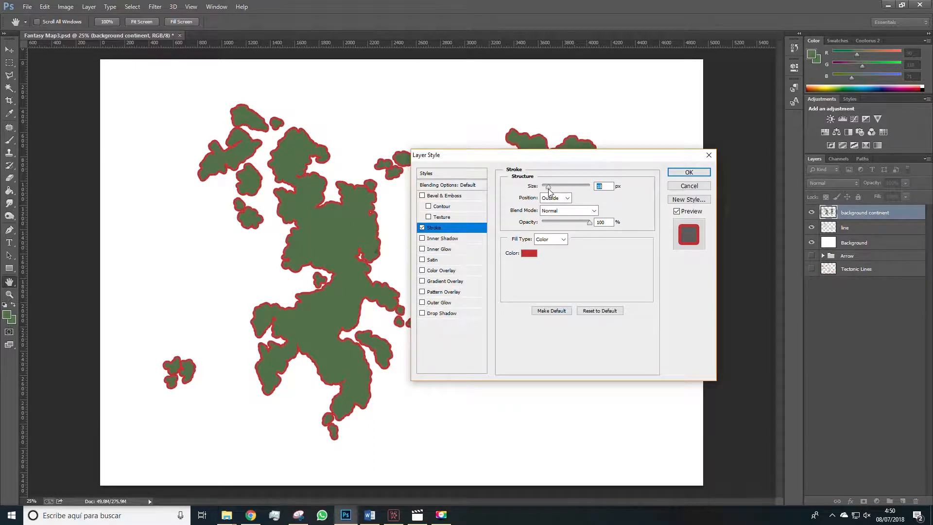
# Compare the Inside, Center and Outside positions of the continent stroke on the coastlines and choose Inside
pyautogui.click(548, 202)
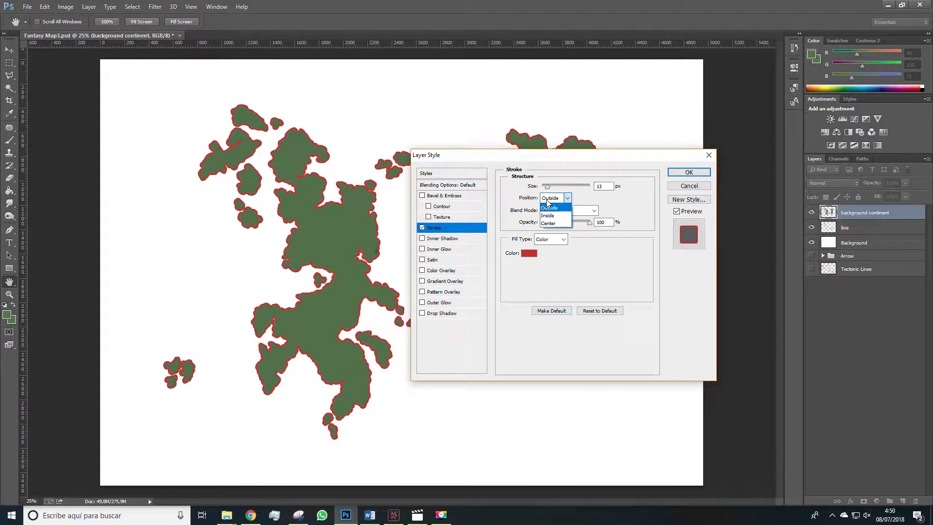
pyautogui.click(548, 216)
pyautogui.click(552, 200)
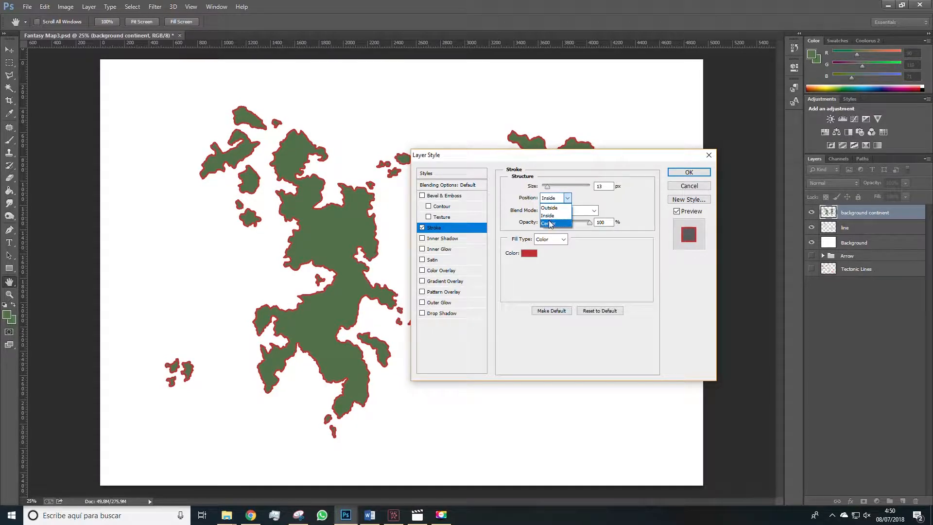
pyautogui.click(551, 224)
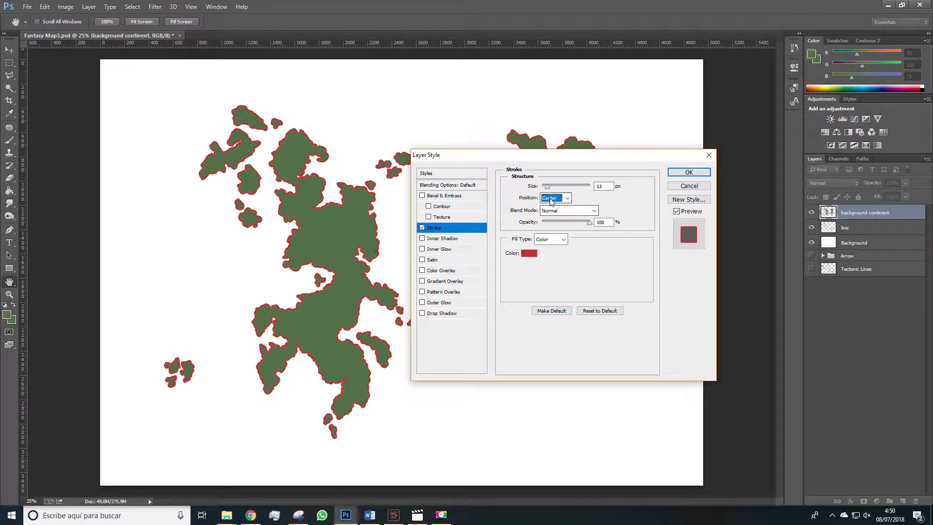
pyautogui.click(552, 201)
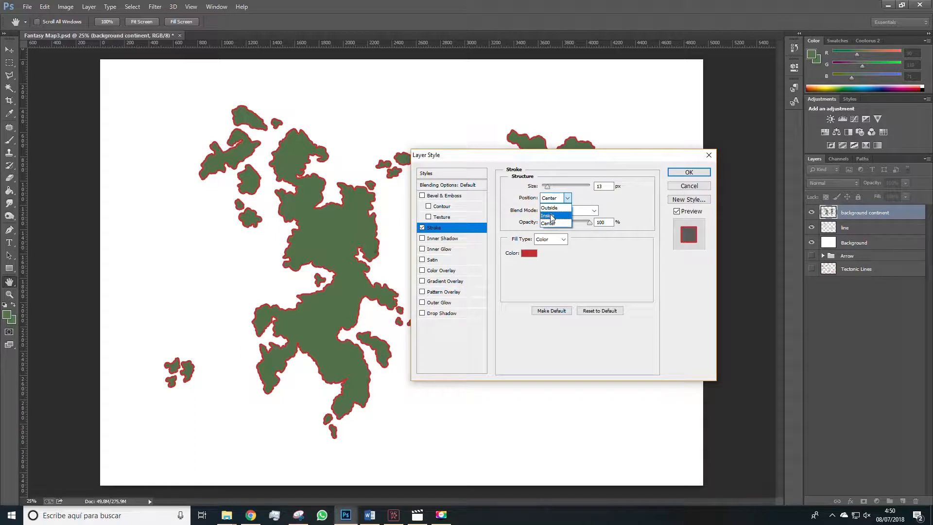
pyautogui.click(553, 217)
pyautogui.moveTo(542, 156); pyautogui.dragTo(602, 133)
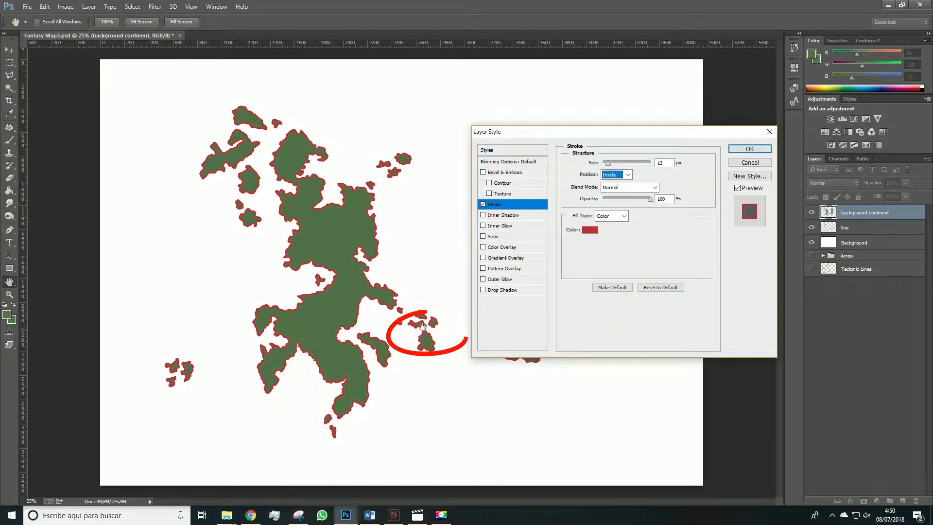
pyautogui.click(615, 175)
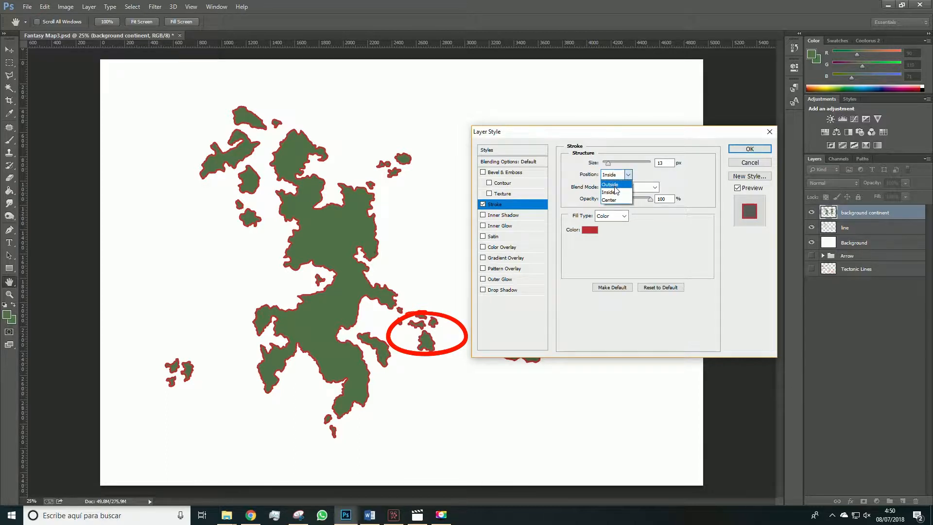
pyautogui.click(611, 184)
pyautogui.click(615, 175)
pyautogui.click(611, 183)
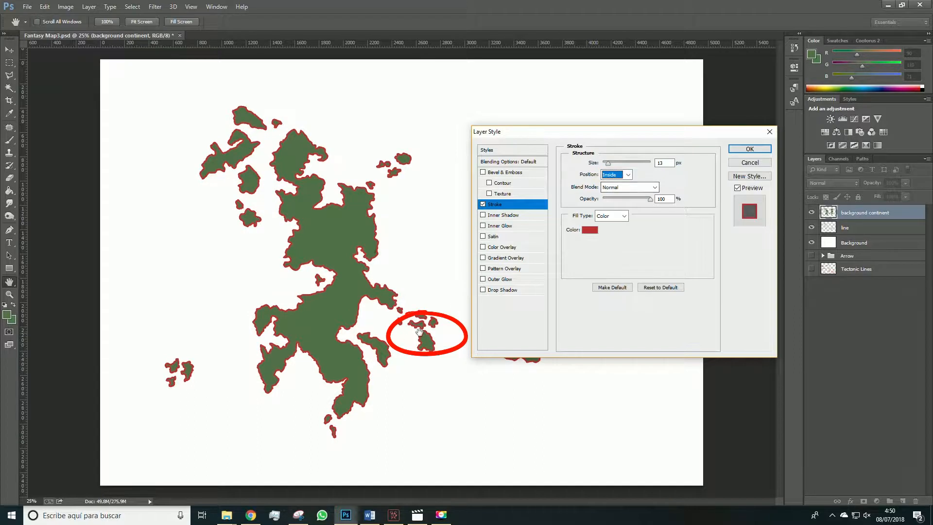
# Set the continent stroke's colour to dark green #3b4432 and its size to 7 px, and apply the layer style
pyautogui.click(590, 229)
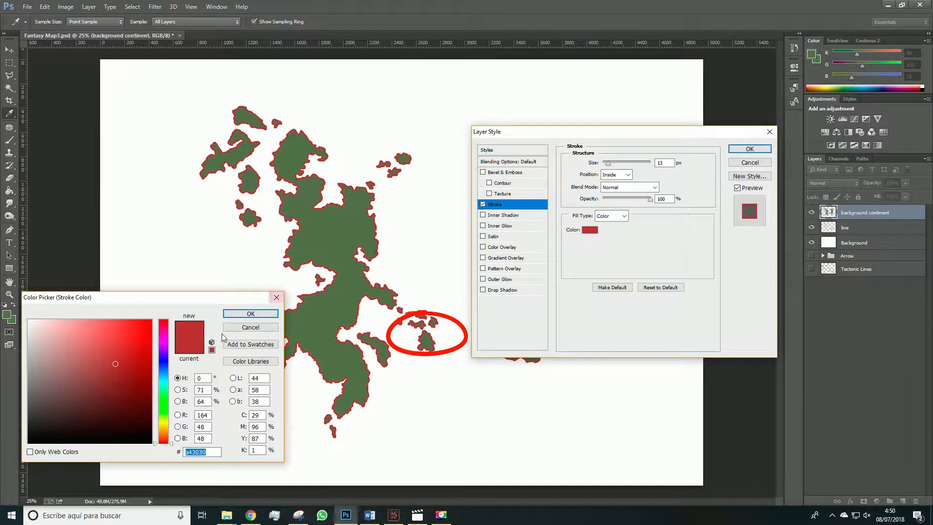
pyautogui.click(342, 296)
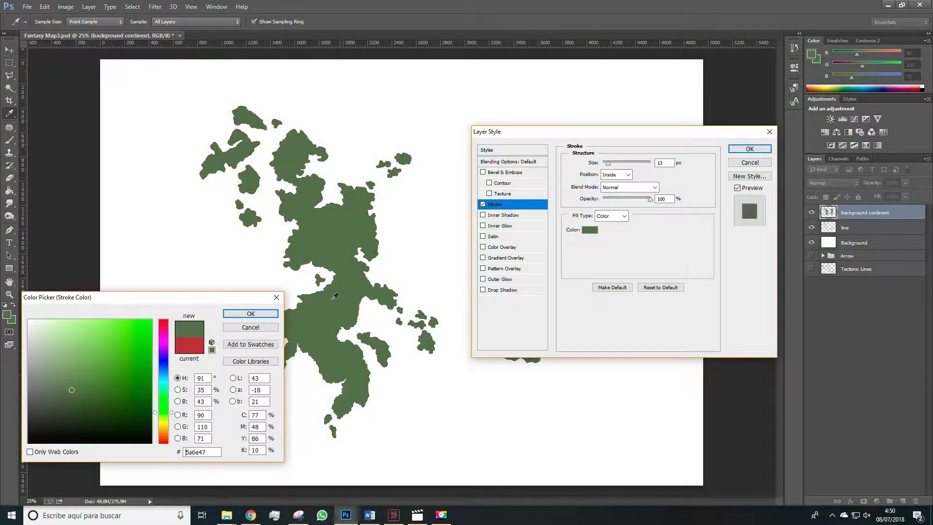
pyautogui.moveTo(72, 390); pyautogui.dragTo(61, 411)
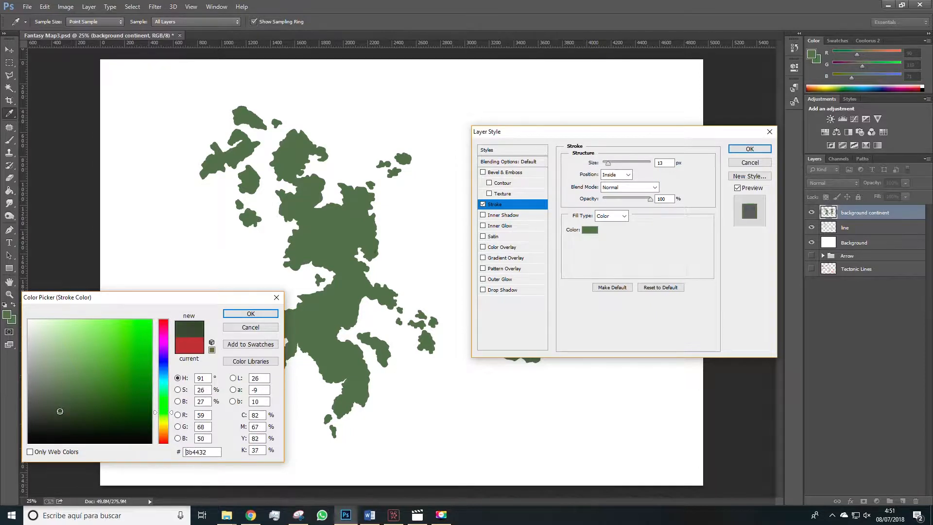
pyautogui.click(249, 314)
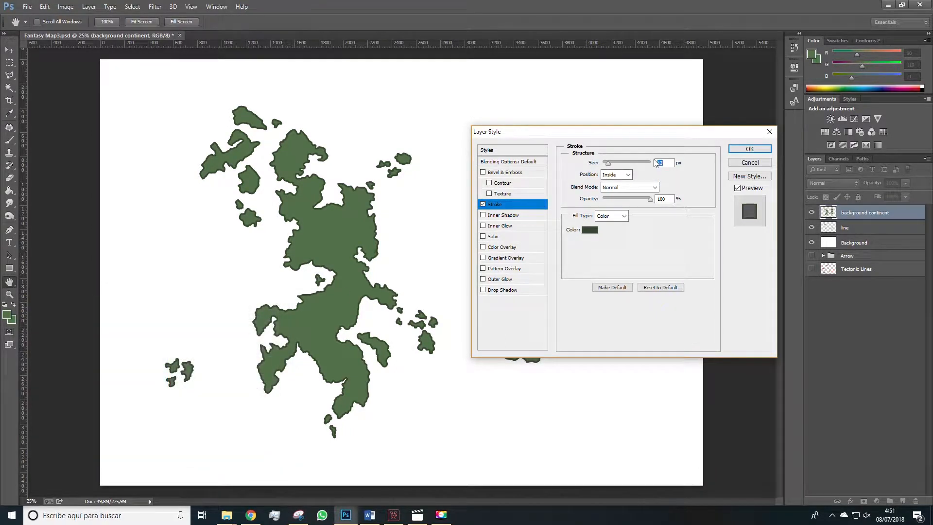
pyautogui.write('7')
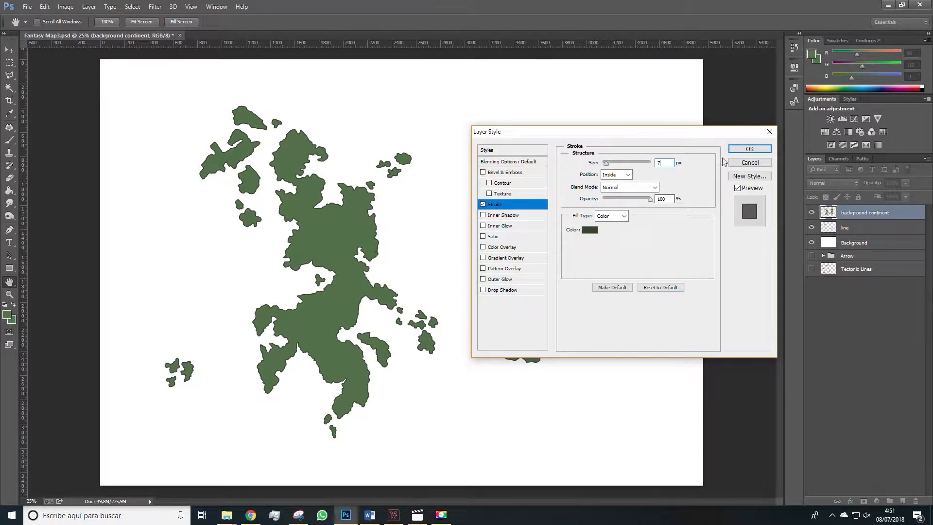
pyautogui.click(749, 150)
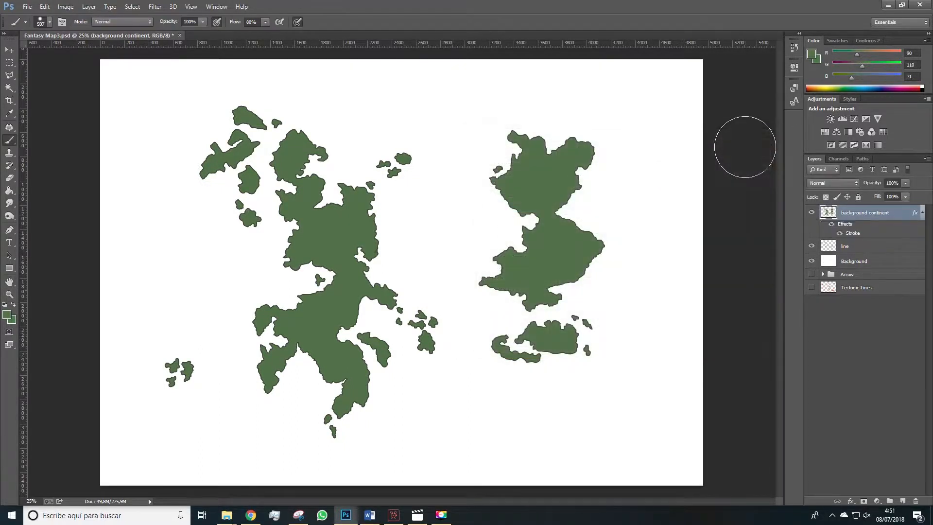
# Fill the Background layer with light blue #afe1e4 as the sea, using the Paint Bucket
pyautogui.click(847, 250)
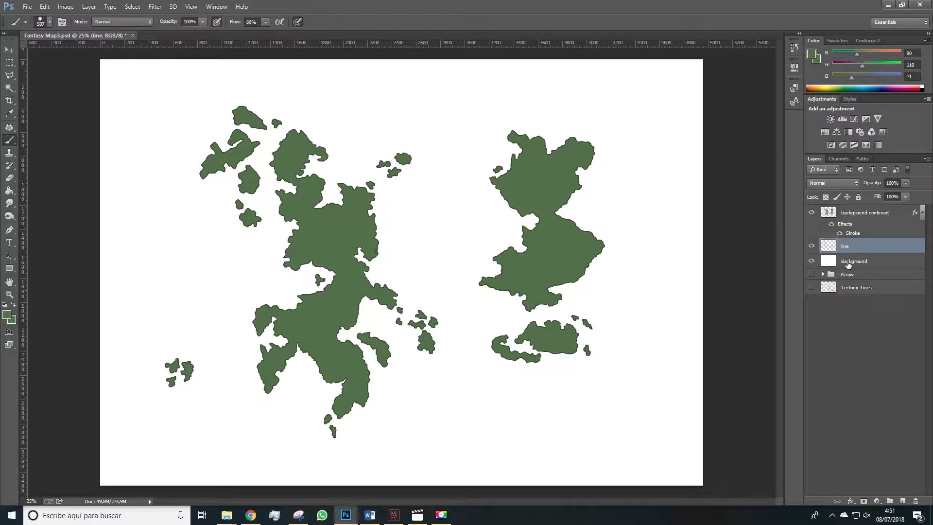
pyautogui.click(848, 262)
pyautogui.click(9, 190)
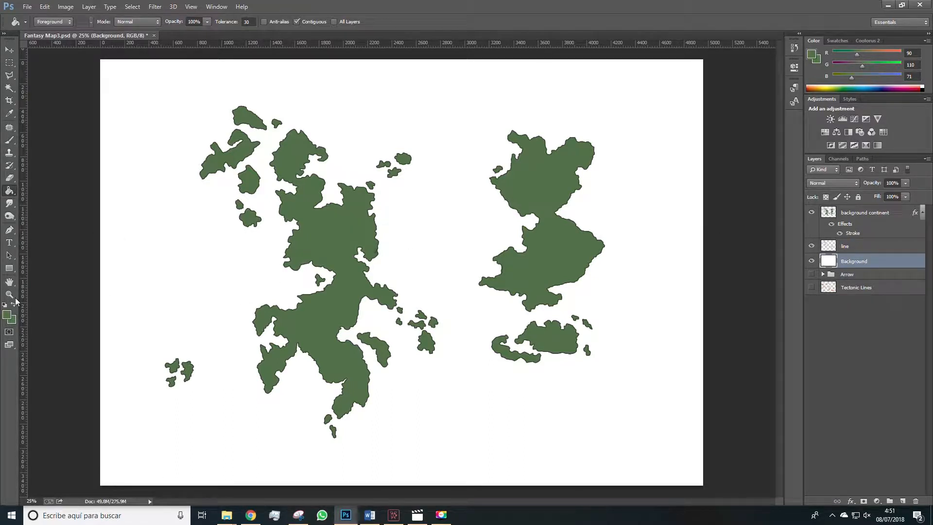
pyautogui.click(8, 315)
pyautogui.click(165, 381)
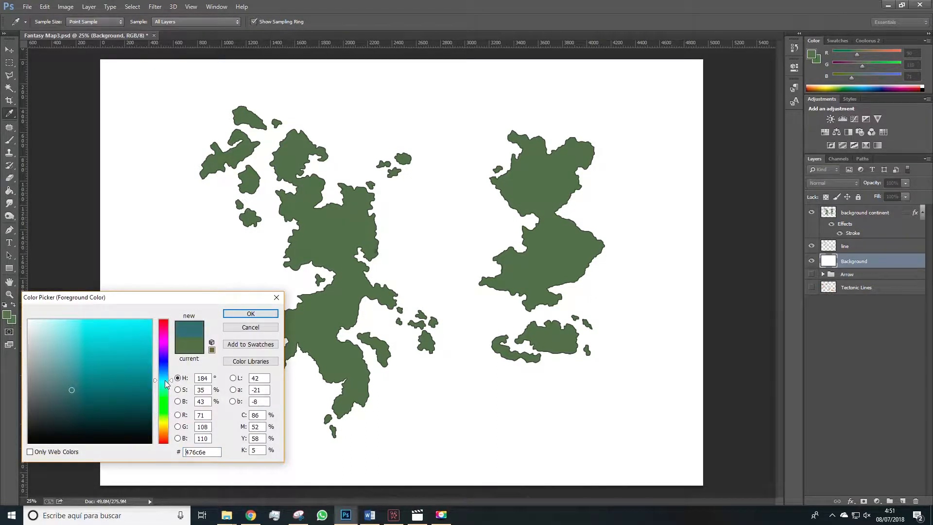
pyautogui.click(164, 381)
pyautogui.moveTo(84, 353); pyautogui.dragTo(56, 333)
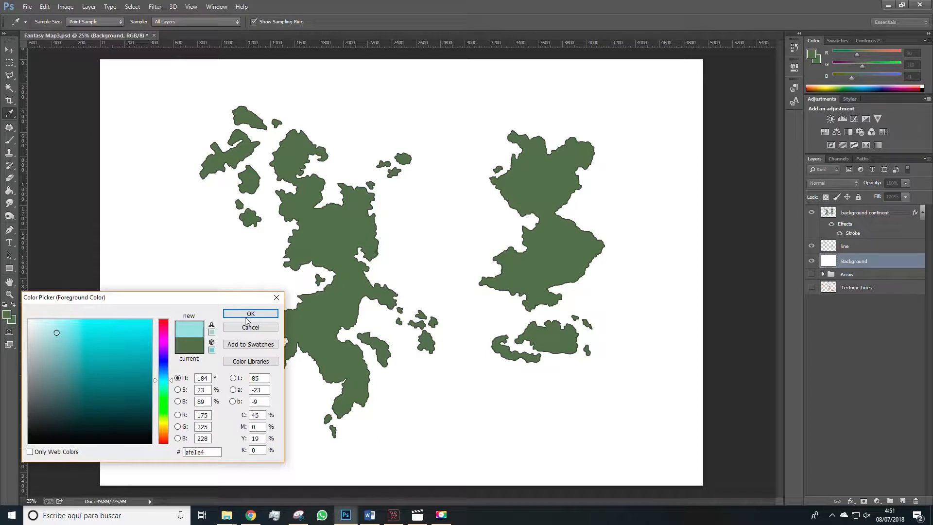
pyautogui.click(250, 314)
pyautogui.press('g')
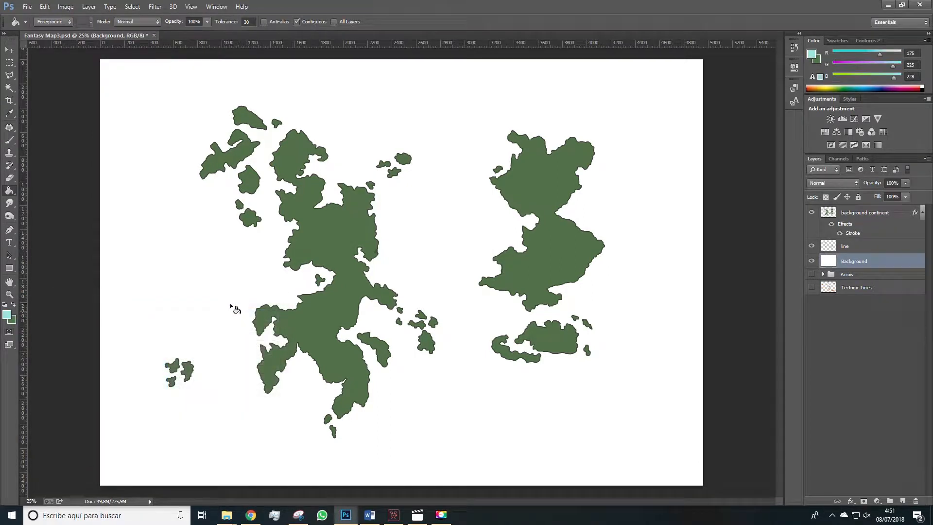
pyautogui.click(231, 305)
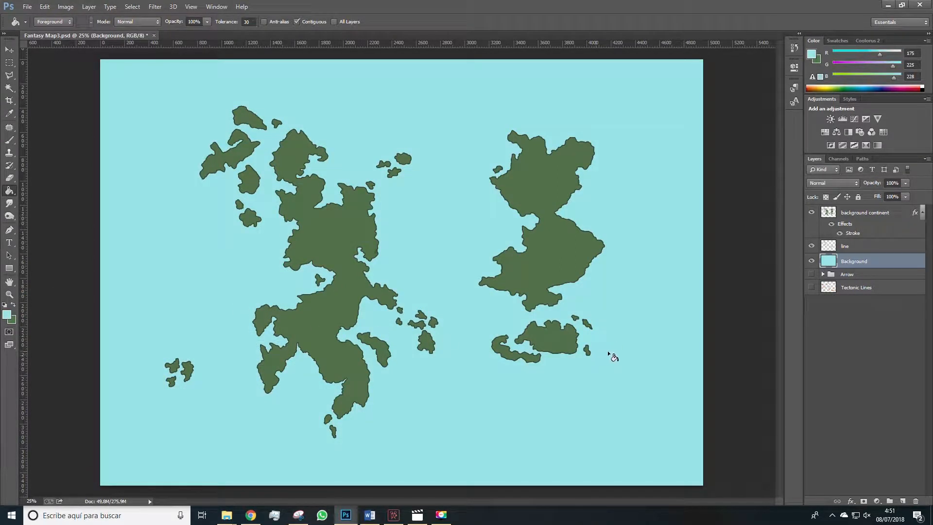
# Add a Stroke effect to the line layer, positioned Outside, with a size of 35 px
pyautogui.click(852, 248)
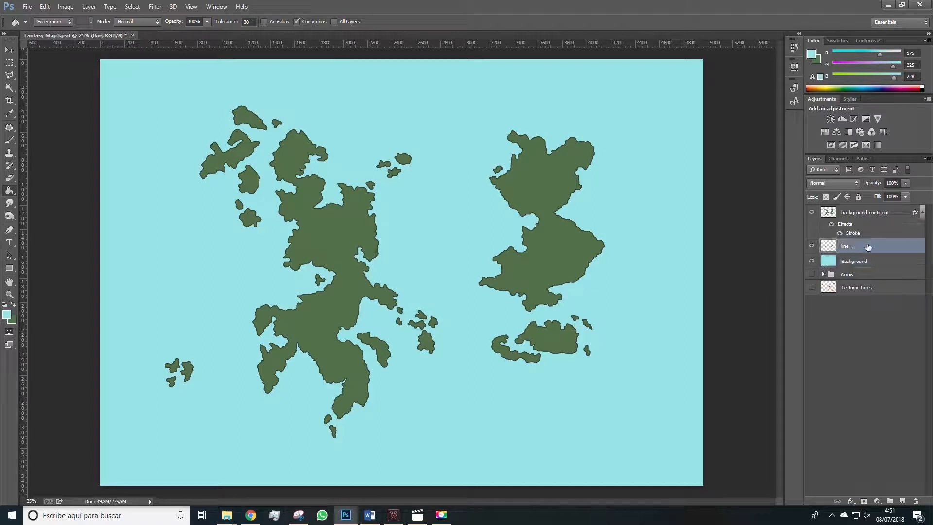
pyautogui.doubleClick(920, 249)
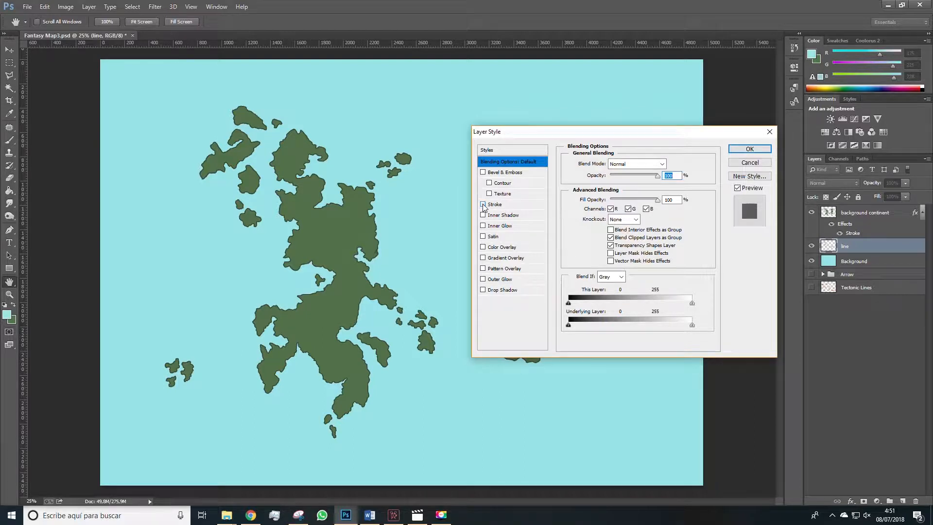
pyautogui.click(496, 205)
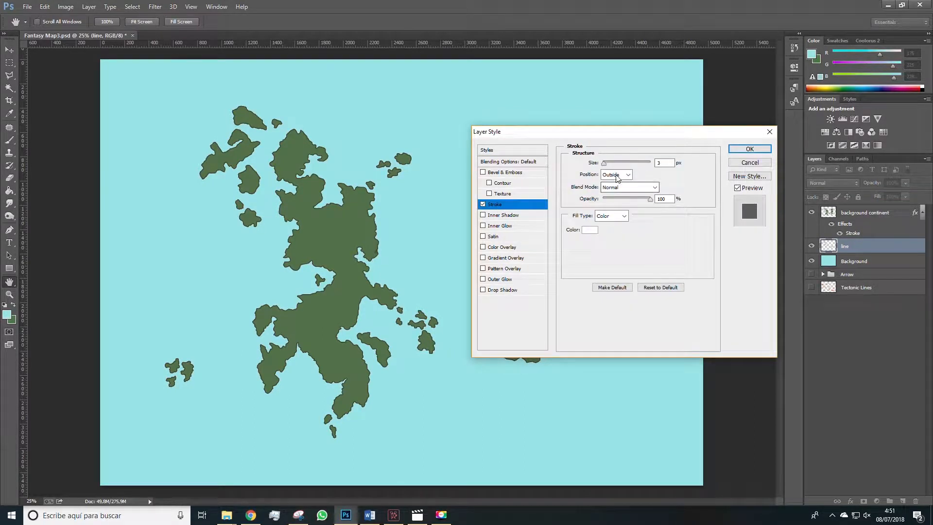
pyautogui.click(604, 164)
pyautogui.moveTo(605, 165); pyautogui.dragTo(613, 167)
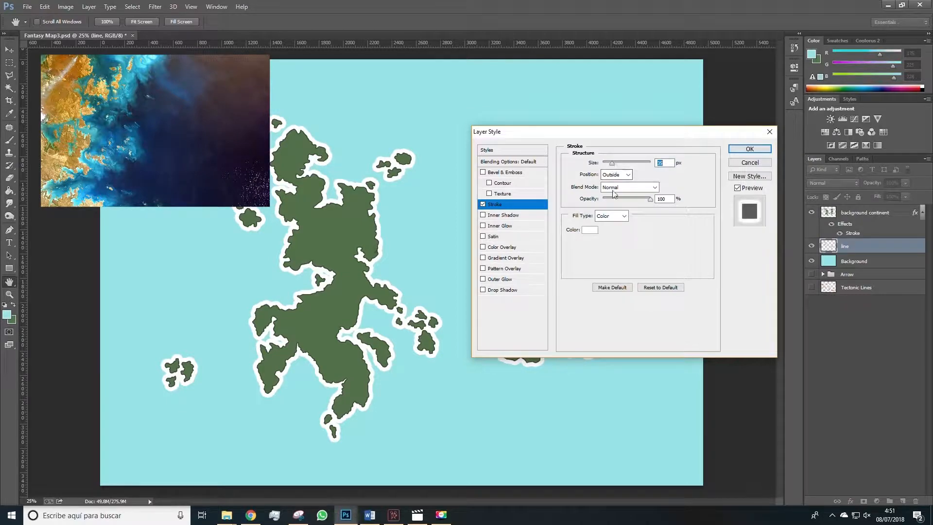
# Set the line layer's stroke colour to pale cyan #cdfbfe, lighter than the sea, and its size to 40 px
pyautogui.click(594, 230)
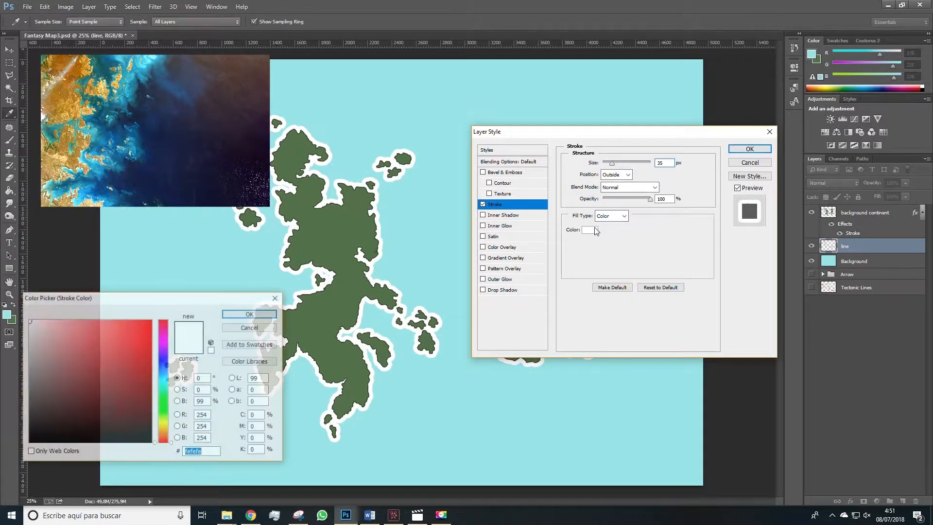
pyautogui.click(435, 224)
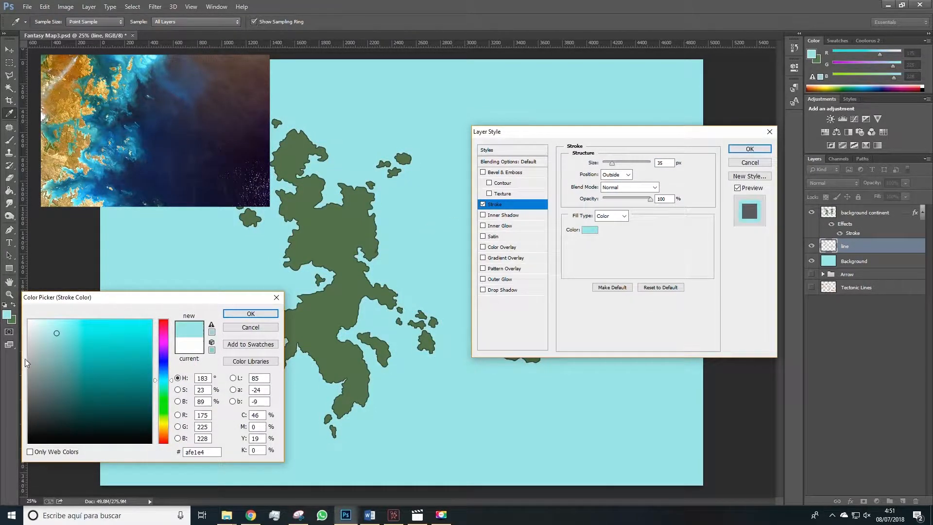
pyautogui.moveTo(53, 334); pyautogui.dragTo(52, 323)
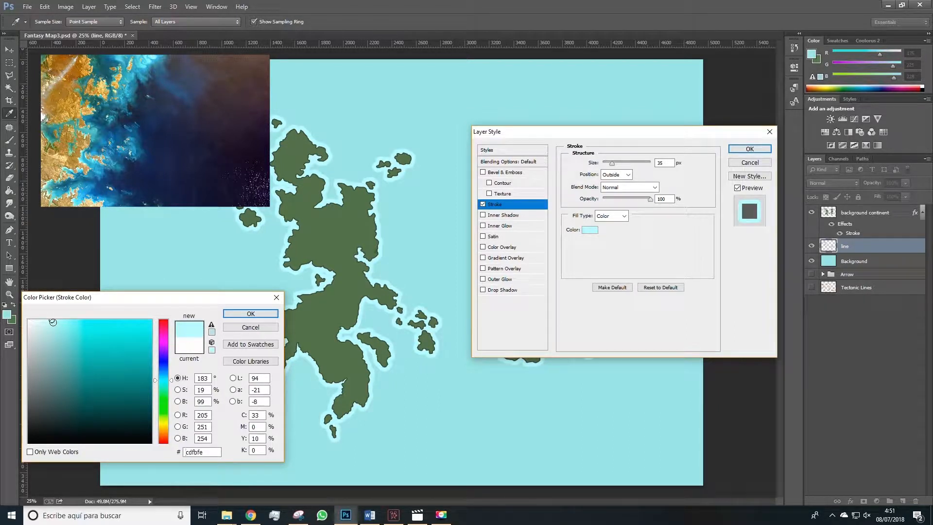
pyautogui.click(236, 313)
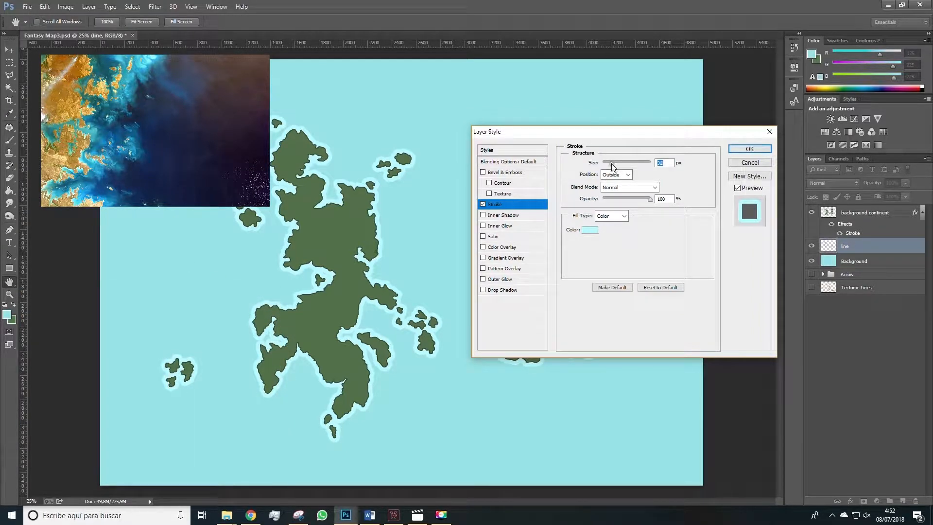
# Try the blend modes from Dissolve through Color on the coastline stroke to compare how each one looks against the sea
pyautogui.click(610, 193)
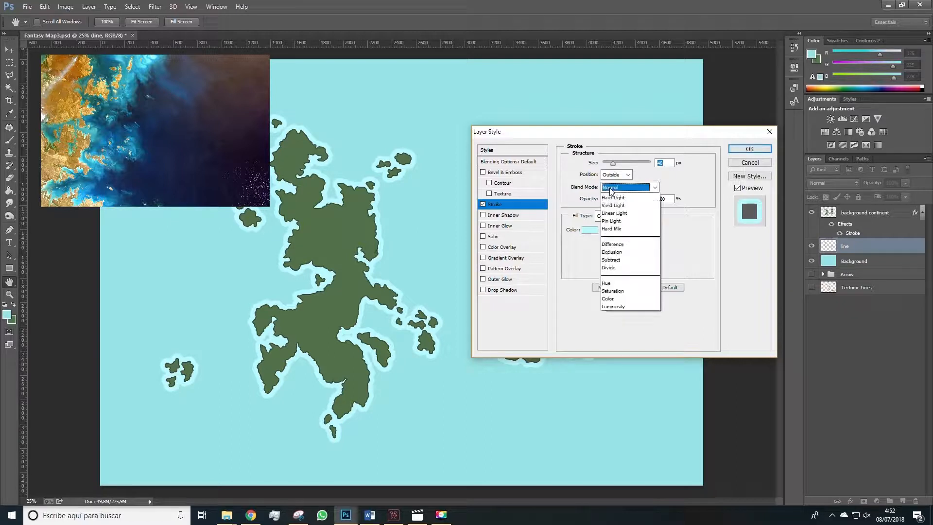
pyautogui.click(614, 195)
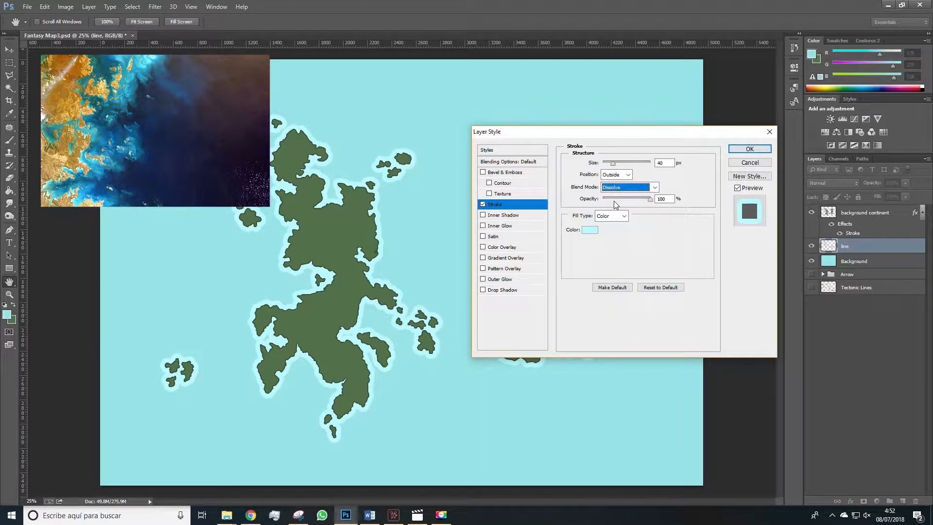
pyautogui.press('Down')
pyautogui.press('Down')
pyautogui.press('Down')
pyautogui.press('Down')
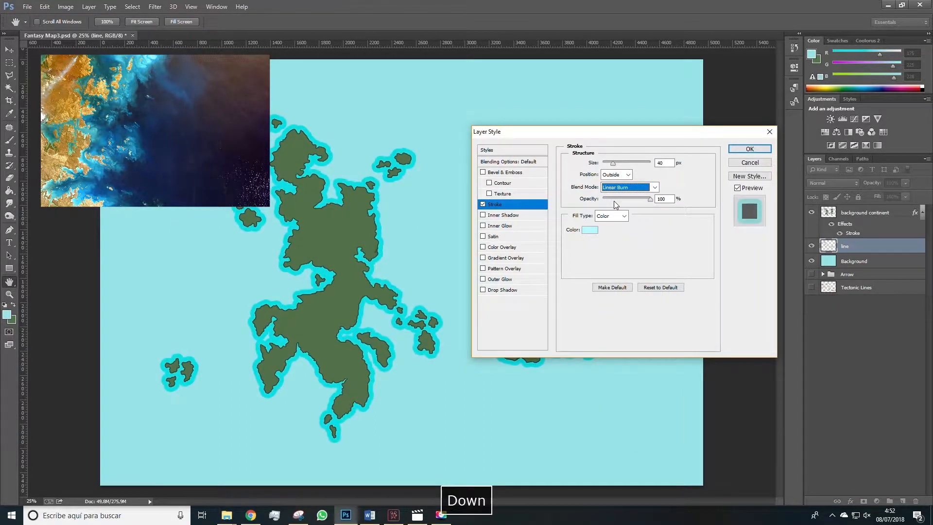
pyautogui.press('Down')
pyautogui.press('Down')
pyautogui.press('Down')
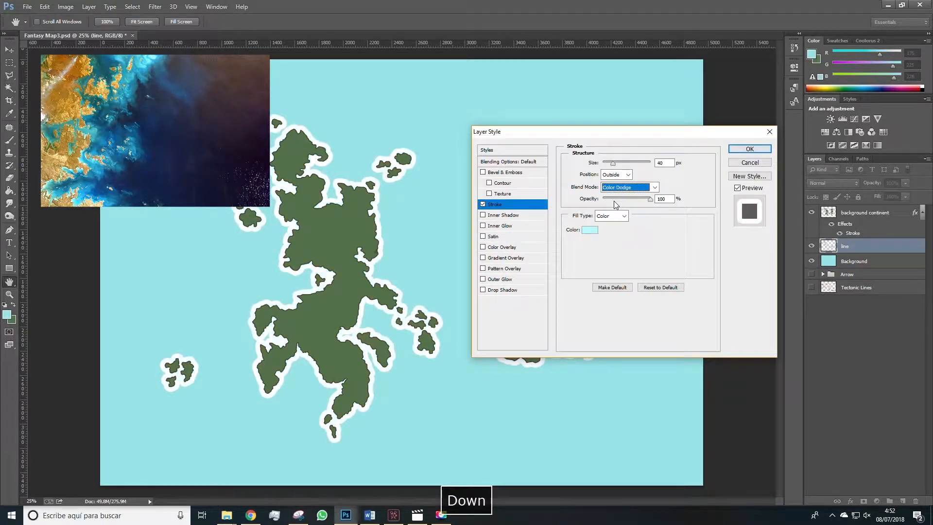
pyautogui.press('Down')
pyautogui.press('Down')
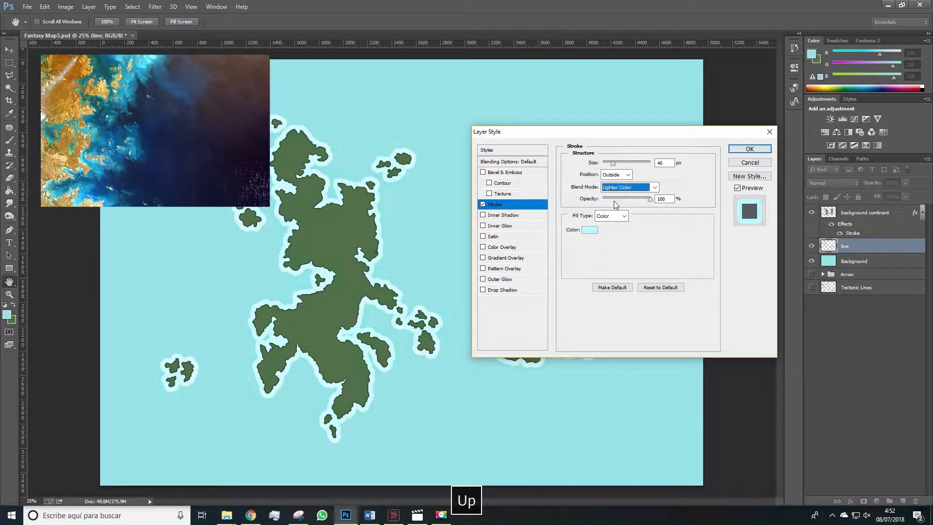
pyautogui.press('Down')
pyautogui.press('Down')
pyautogui.press('Down')
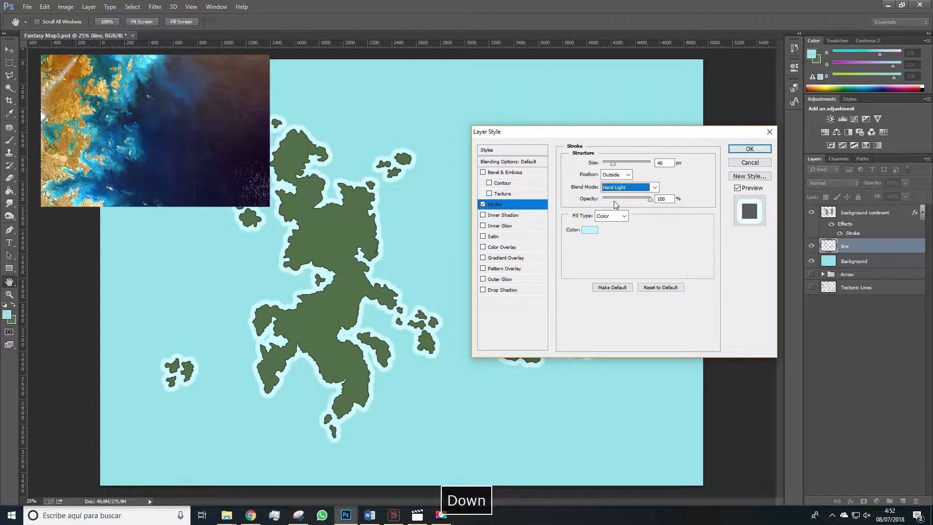
pyautogui.press('Up')
pyautogui.press('Up')
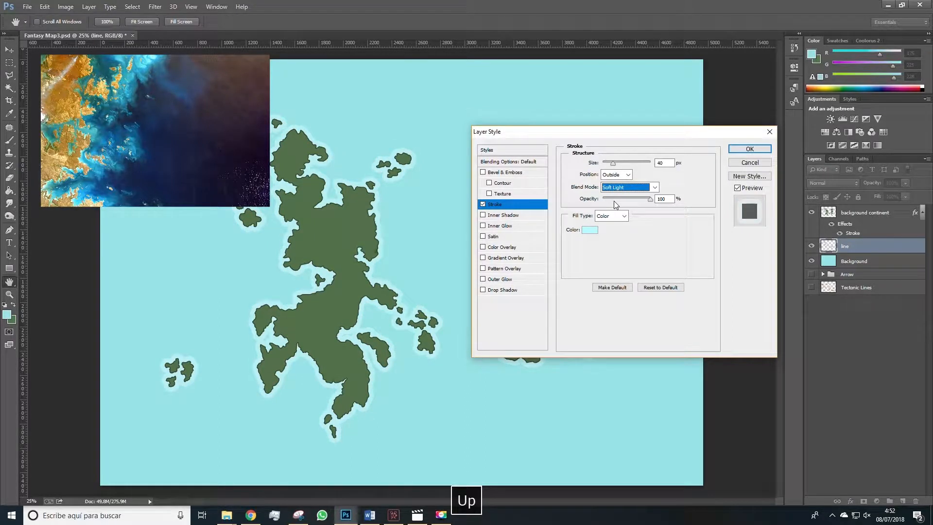
pyautogui.press('Down')
pyautogui.press('Down')
pyautogui.press('Down')
pyautogui.press('Down')
pyautogui.press('Down')
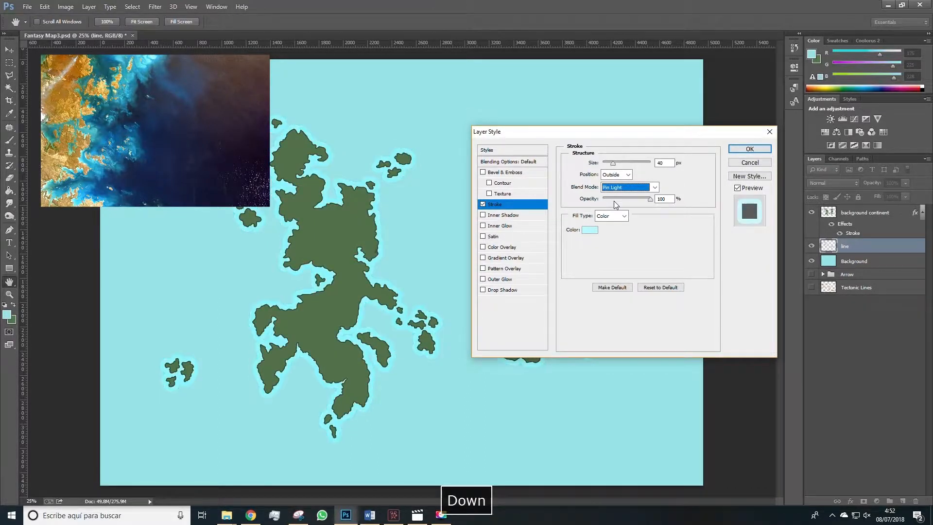
pyautogui.press('Down')
pyautogui.press('Down')
pyautogui.press('Down')
pyautogui.press('Down')
pyautogui.press('Down')
pyautogui.press('Down')
# Set the coastline stroke's blend mode to Normal and apply the layer style
pyautogui.click(620, 192)
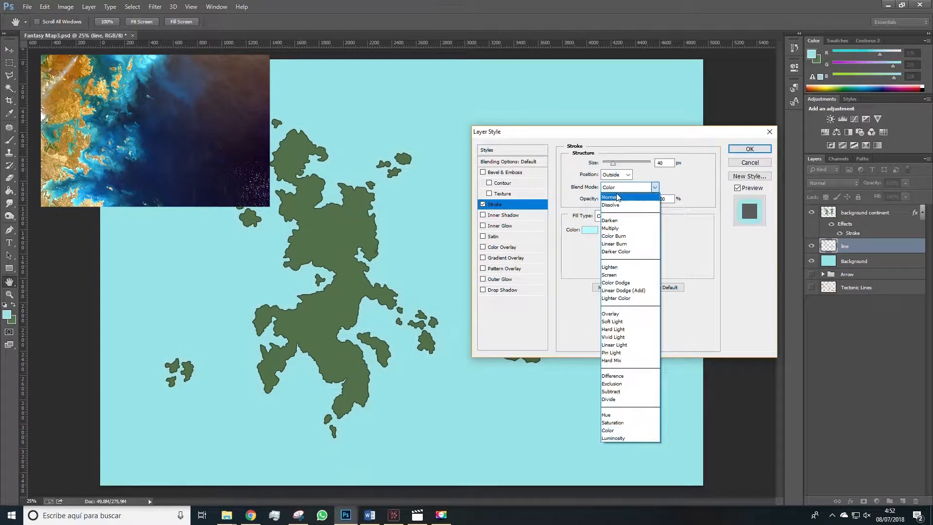
pyautogui.click(616, 194)
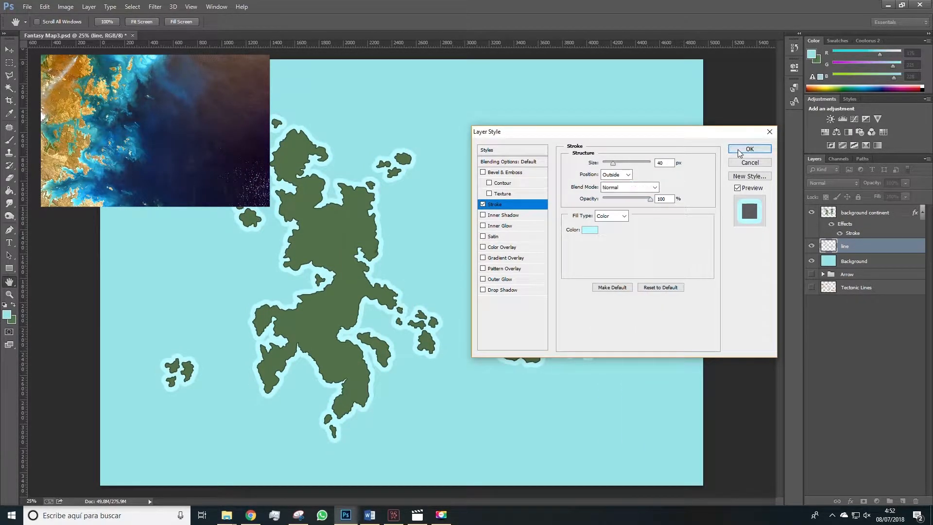
pyautogui.click(750, 149)
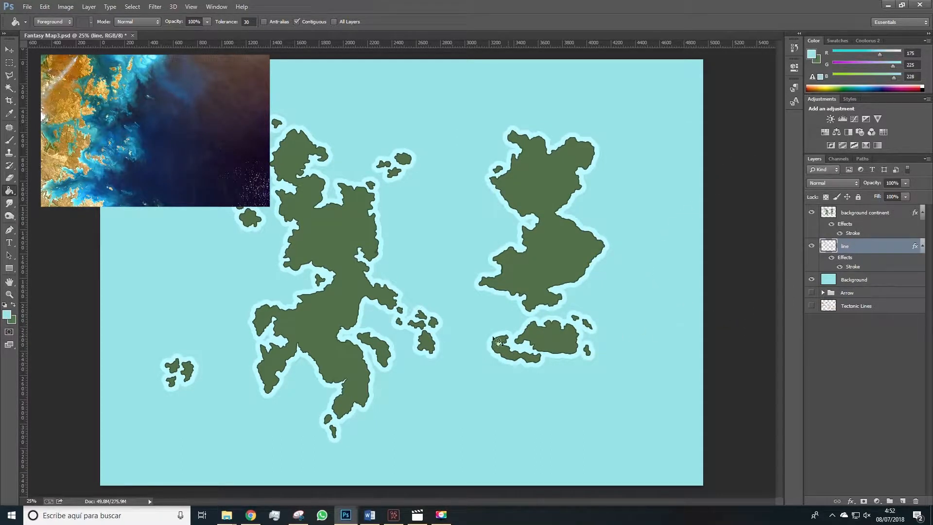
# Switch to Chrome, examine the globe image of the cold, temperate and warm climate zones, and return to Photoshop
pyautogui.press('v')
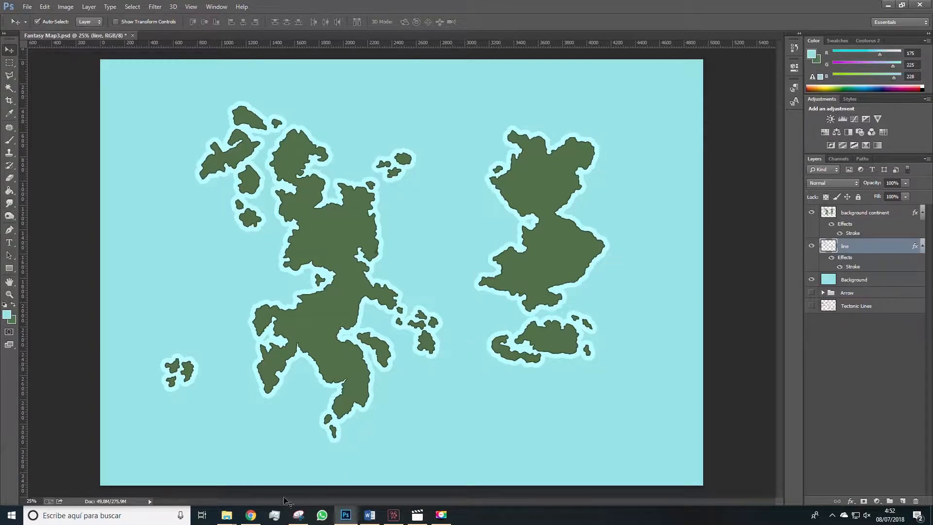
pyautogui.click(253, 514)
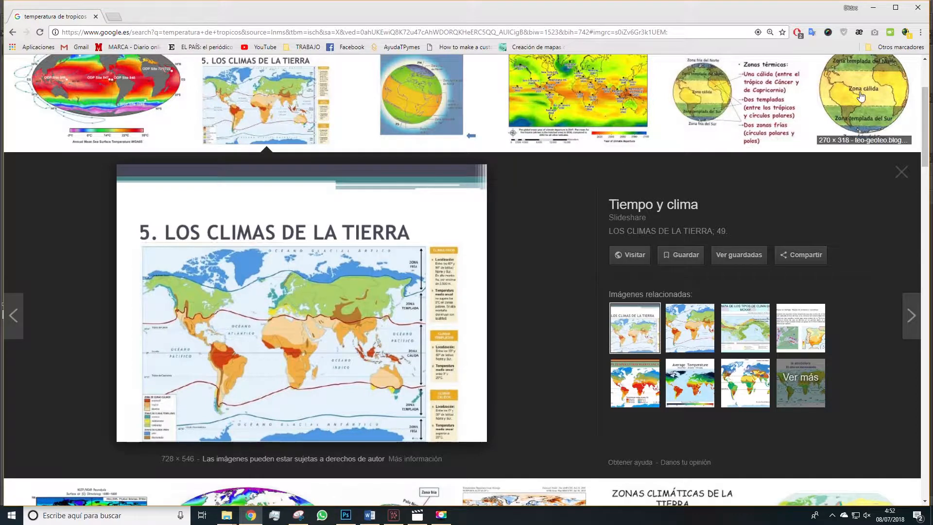
pyautogui.click(862, 119)
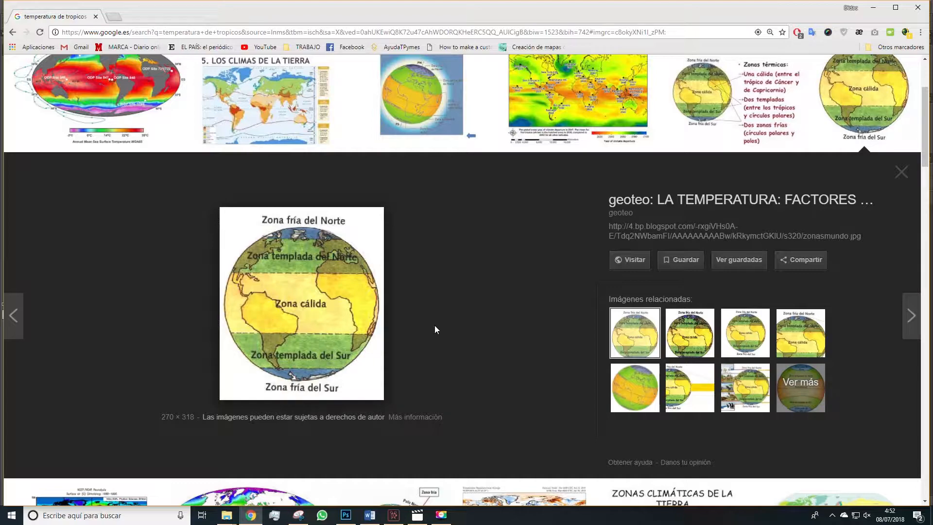
pyautogui.click(346, 515)
pyautogui.press('space')
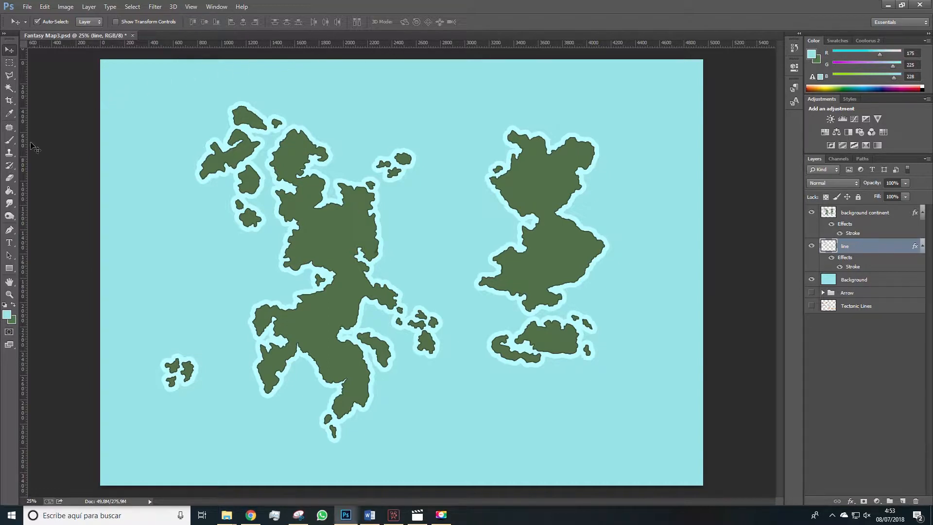
# Hide the rulers around the map and show them again
pyautogui.click(188, 6)
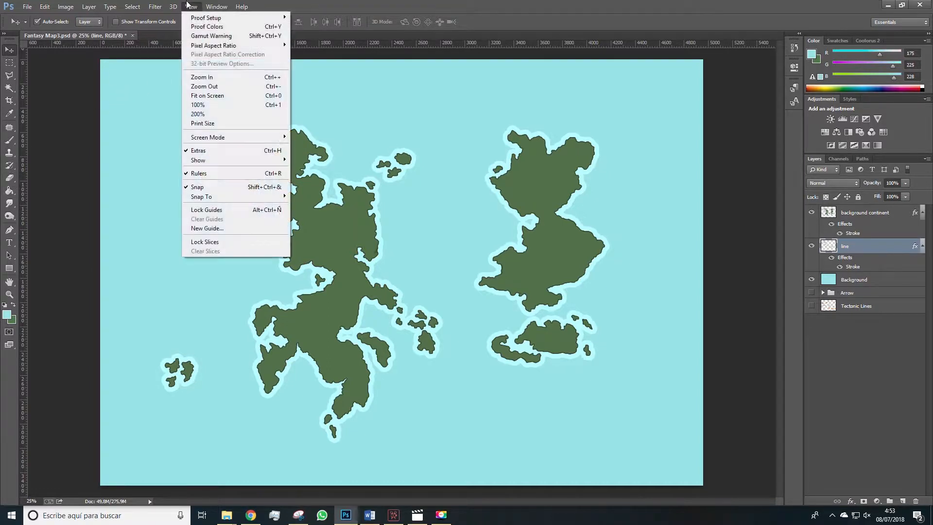
pyautogui.click(194, 174)
pyautogui.click(192, 7)
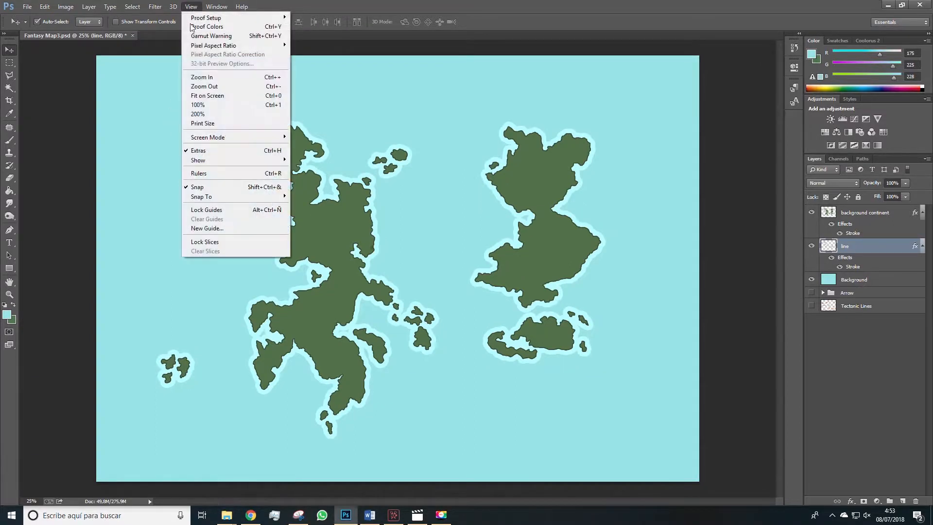
pyautogui.moveTo(199, 163)
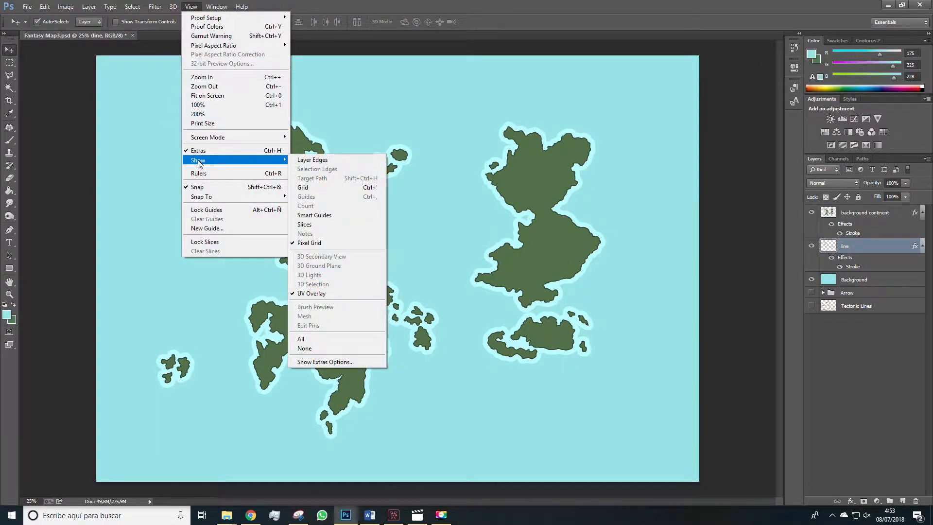
pyautogui.click(226, 174)
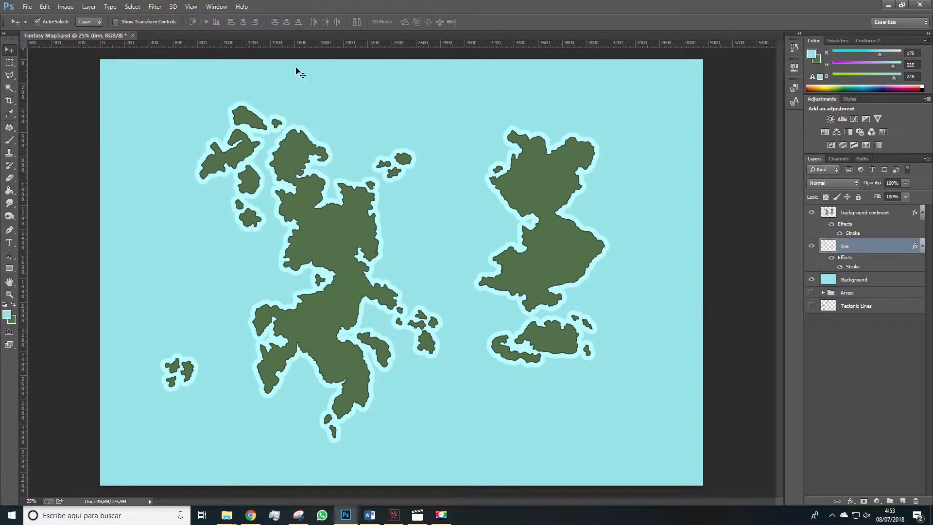
# Place five horizontal guides: at the land's northern and southern tips, across the middle, and between these, the lower intermediate one at about 2444 px
pyautogui.moveTo(317, 46); pyautogui.dragTo(325, 111)
pyautogui.moveTo(336, 41); pyautogui.dragTo(322, 439)
pyautogui.moveTo(319, 44); pyautogui.dragTo(310, 185)
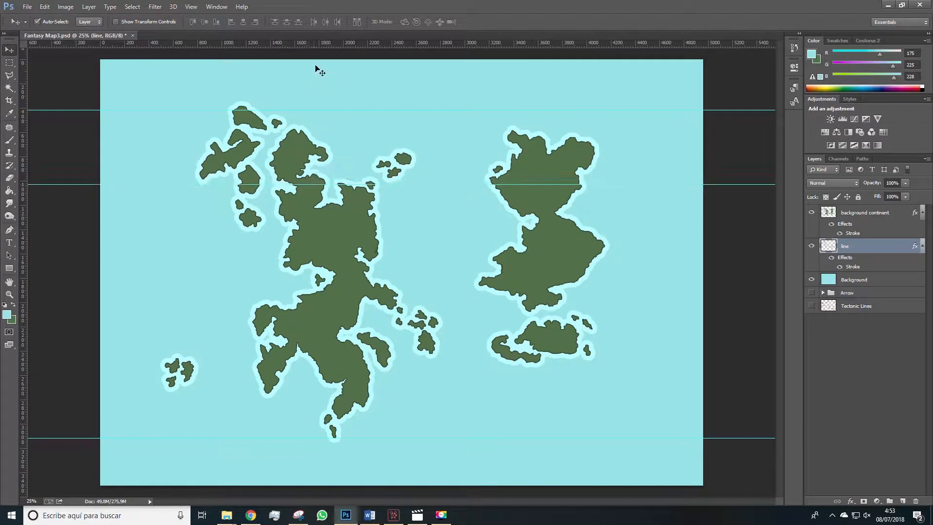
pyautogui.moveTo(317, 47); pyautogui.dragTo(316, 357)
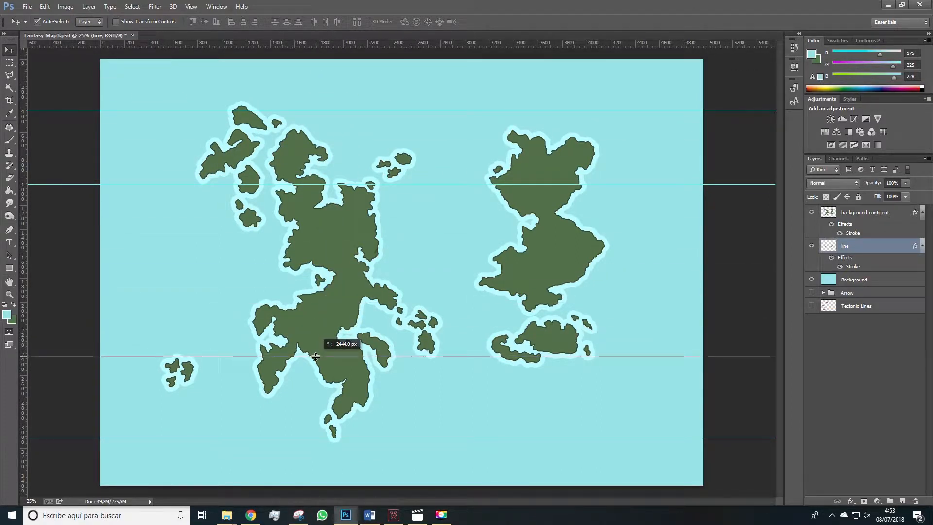
pyautogui.moveTo(316, 357); pyautogui.dragTo(316, 356)
pyautogui.moveTo(319, 59); pyautogui.dragTo(339, 274)
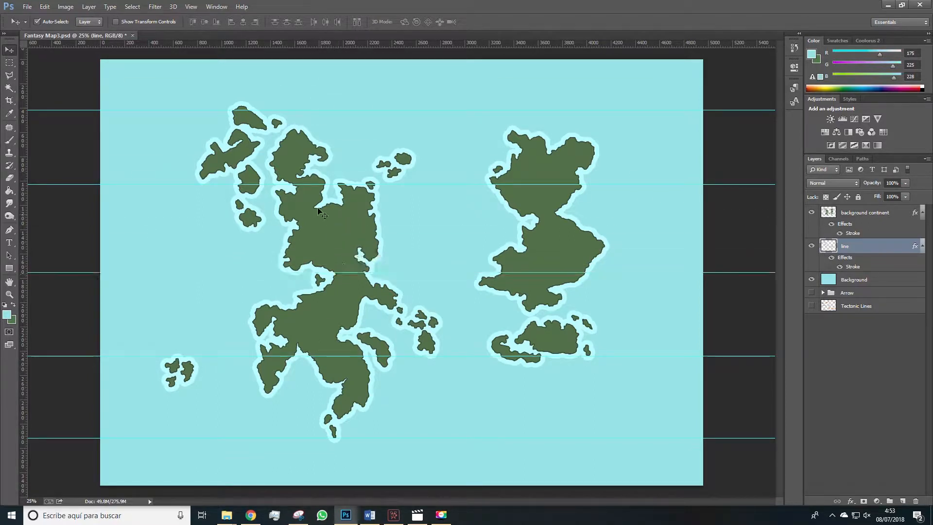
# Fine-tune the horizontal guides to even out their spacing, moving the top two slightly down and the bottom two slightly up
pyautogui.moveTo(303, 186); pyautogui.dragTo(301, 195)
pyautogui.moveTo(303, 357); pyautogui.dragTo(303, 352)
pyautogui.click(253, 440)
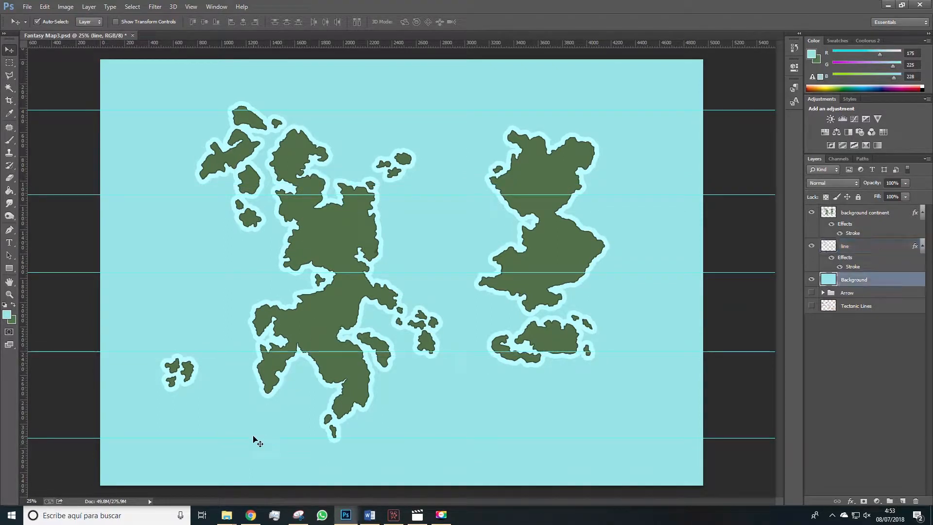
pyautogui.moveTo(253, 437); pyautogui.dragTo(255, 433)
pyautogui.moveTo(306, 110); pyautogui.dragTo(306, 112)
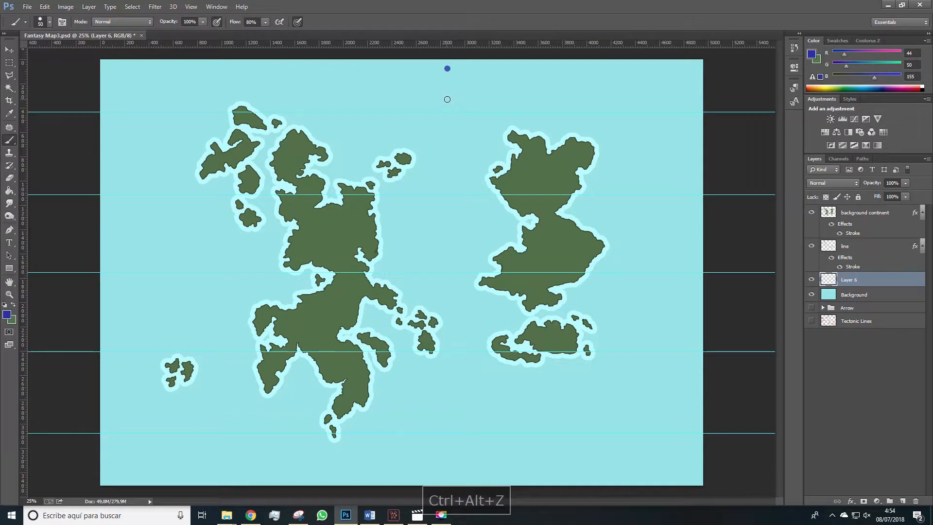
# Sketch blue arrows near the outermost guides and a red arrow at the central guide on a separate layer, and delete that layer
pyautogui.keyDown('shift'); pyautogui.click(447, 96); pyautogui.keyUp('shift')
pyautogui.moveTo(438, 96); pyautogui.dragTo(450, 106)
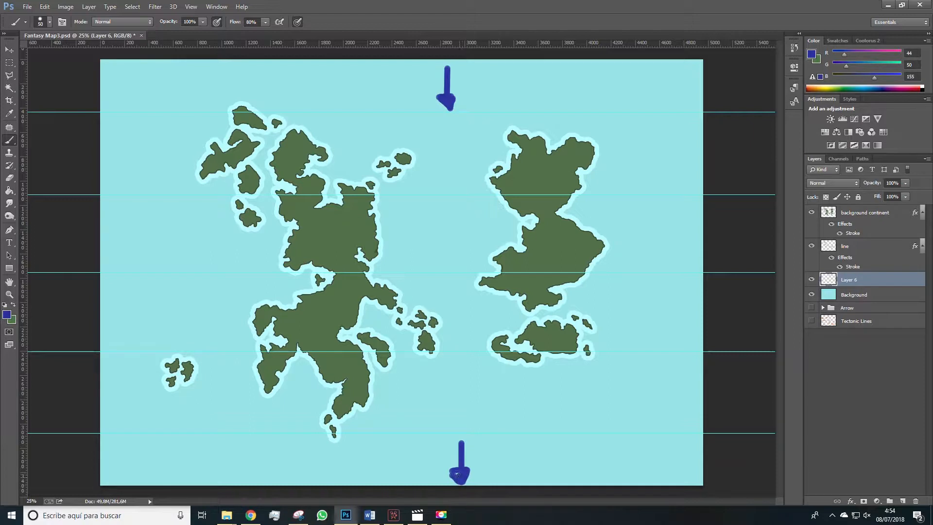
pyautogui.click(7, 315)
pyautogui.moveTo(160, 356); pyautogui.dragTo(160, 314)
pyautogui.click(147, 331)
pyautogui.click(250, 313)
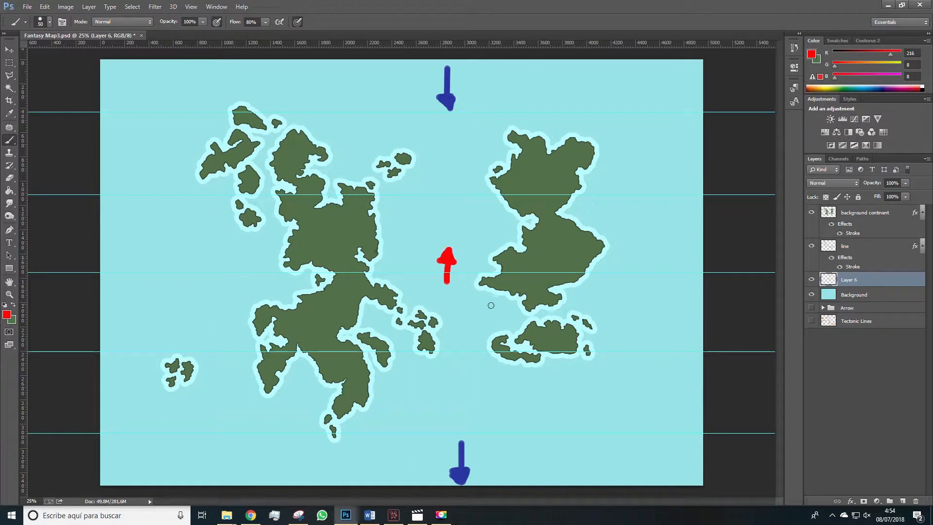
pyautogui.press('Delete')
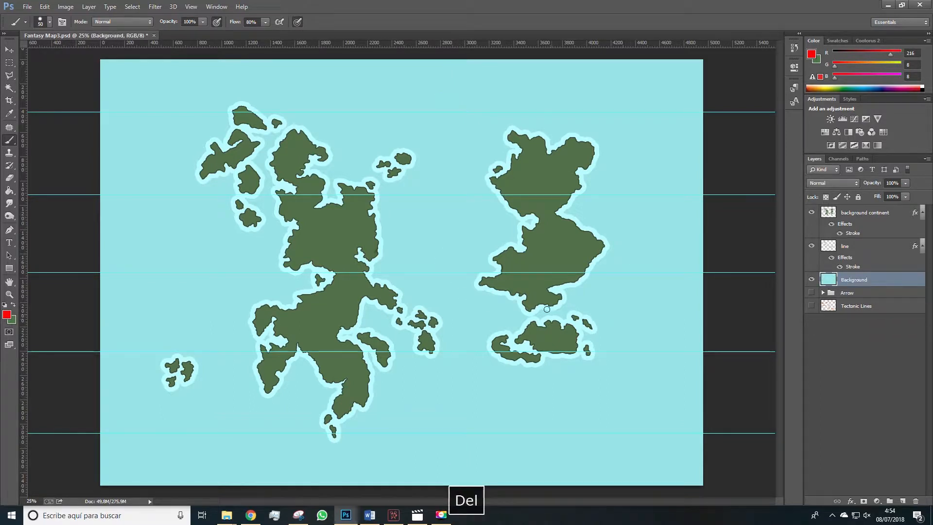
# Lock the transparent pixels of the background continent layer and set the foreground colour to white
pyautogui.click(855, 214)
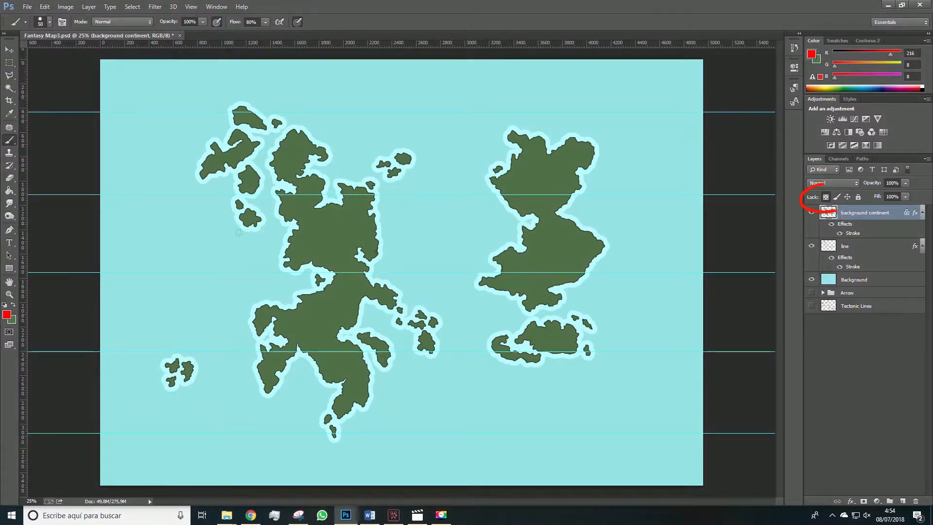
pyautogui.click(7, 315)
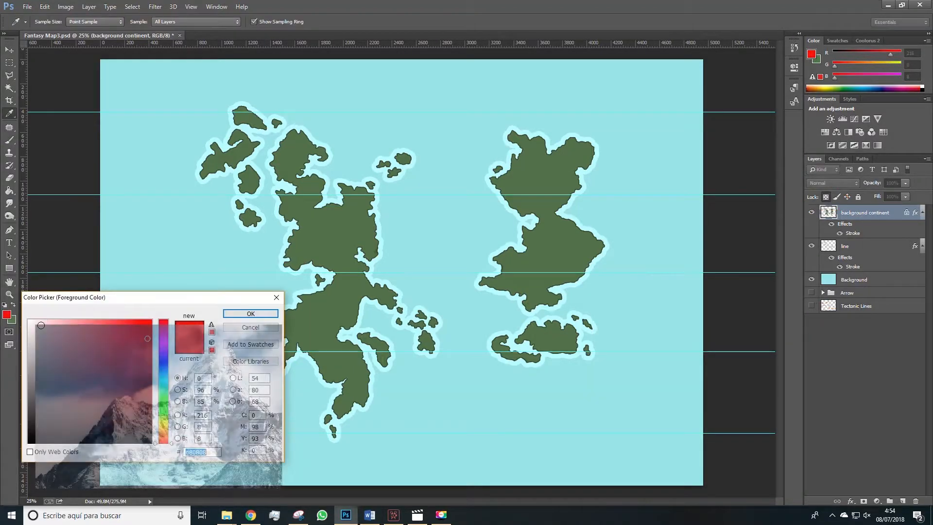
pyautogui.click(265, 314)
# Set the brush size to 279 px and its opacity to 26%
pyautogui.rightClick(315, 251)
pyautogui.moveTo(387, 274); pyautogui.dragTo(400, 275)
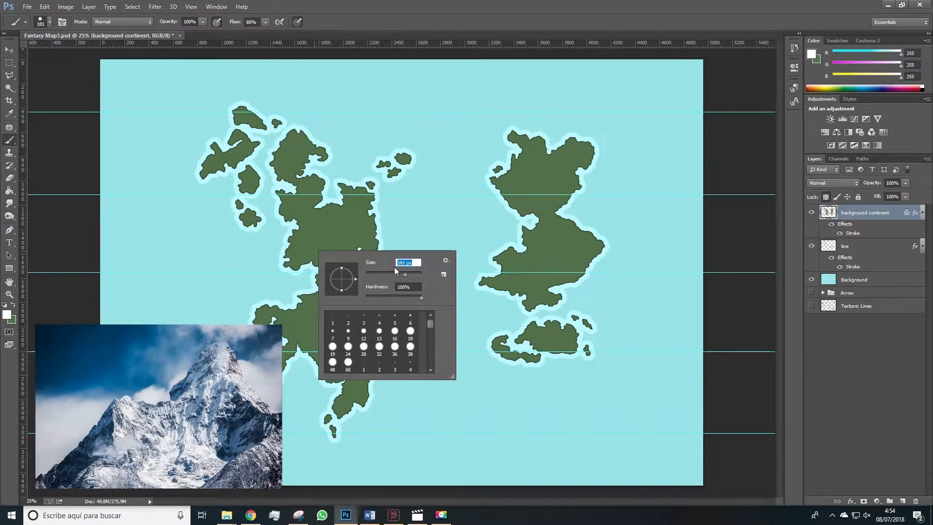
pyautogui.moveTo(407, 275); pyautogui.dragTo(410, 275)
pyautogui.click(203, 21)
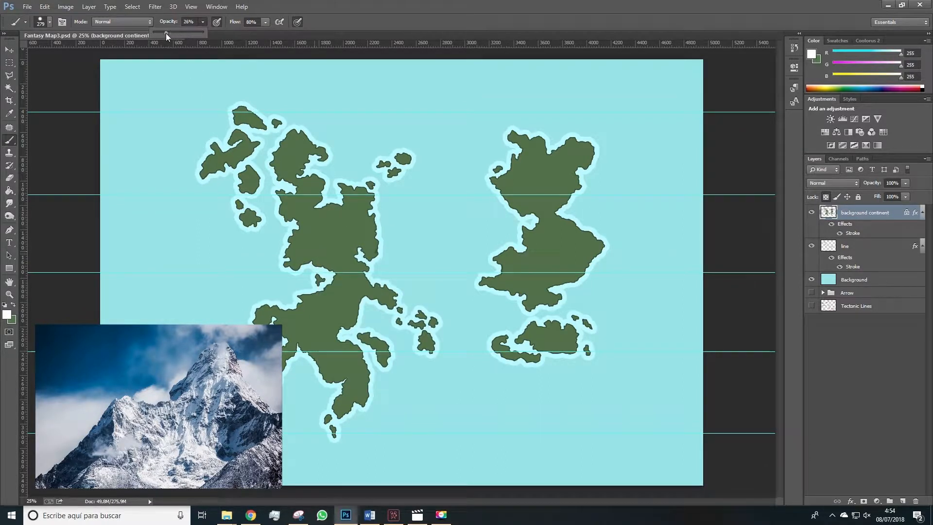
pyautogui.moveTo(165, 33); pyautogui.dragTo(166, 33)
pyautogui.click(165, 115)
# Paint translucent white snow over the northern ends of both continents and the northwestern islands, stepping back unwanted strokes
pyautogui.moveTo(191, 110); pyautogui.dragTo(313, 110)
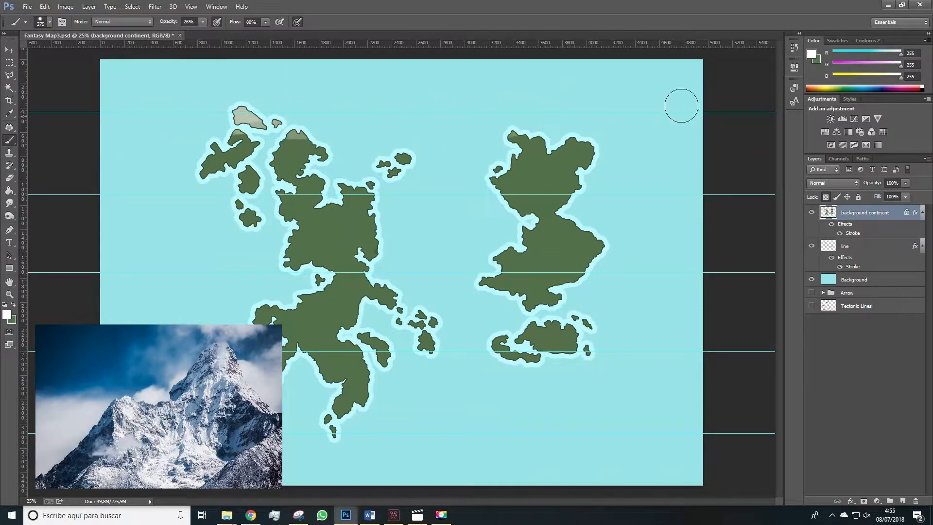
pyautogui.moveTo(483, 134)
pyautogui.mouseDown()
pyautogui.moveTo(715, 108)
pyautogui.moveTo(413, 115)
pyautogui.moveTo(750, 107)
pyautogui.moveTo(508, 130)
pyautogui.moveTo(780, 118)
pyautogui.moveTo(402, 141)
pyautogui.moveTo(787, 153)
pyautogui.moveTo(232, 157)
pyautogui.mouseUp()
pyautogui.hotkey('ctrl', 'alt', 'z')
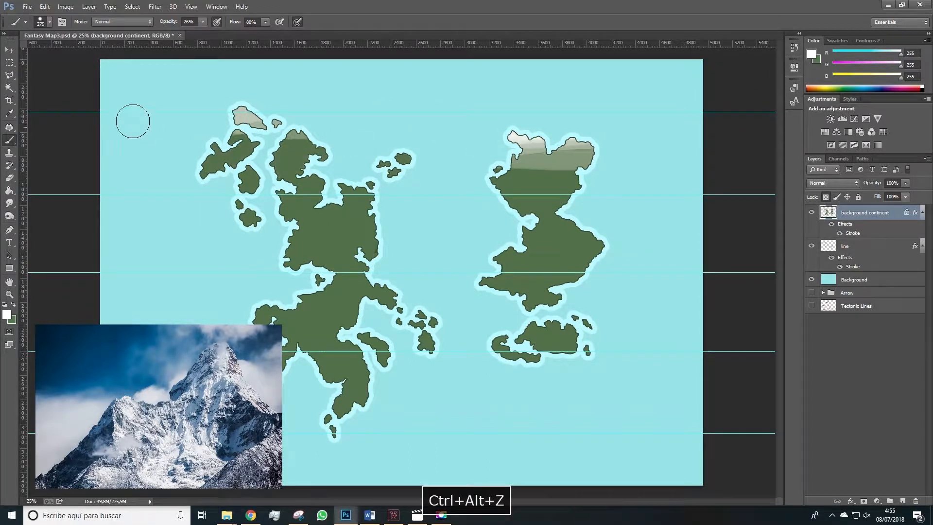
pyautogui.moveTo(454, 126)
pyautogui.mouseDown()
pyautogui.moveTo(131, 127)
pyautogui.moveTo(473, 122)
pyautogui.mouseUp()
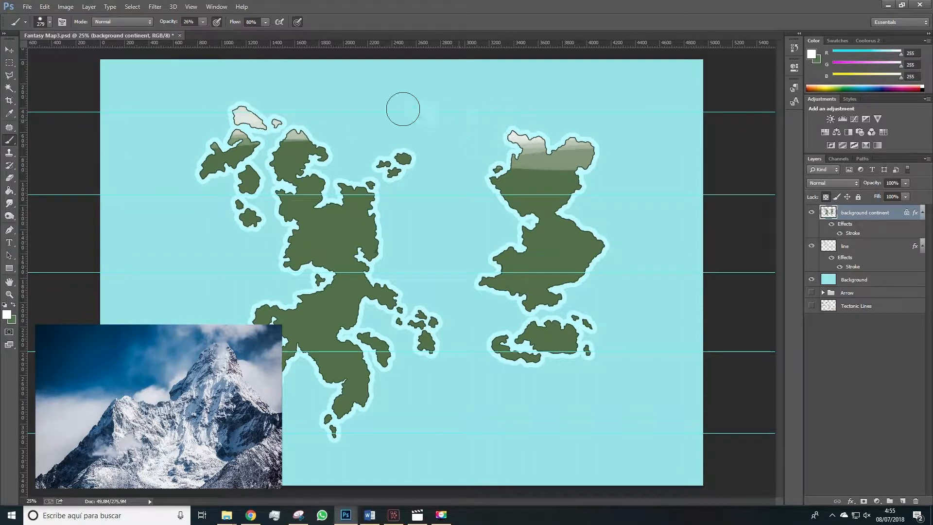
pyautogui.moveTo(159, 120)
pyautogui.mouseDown()
pyautogui.moveTo(366, 104)
pyautogui.moveTo(144, 154)
pyautogui.moveTo(231, 136)
pyautogui.moveTo(126, 175)
pyautogui.moveTo(196, 151)
pyautogui.mouseUp()
pyautogui.hotkey('ctrl', 'alt', 'z')
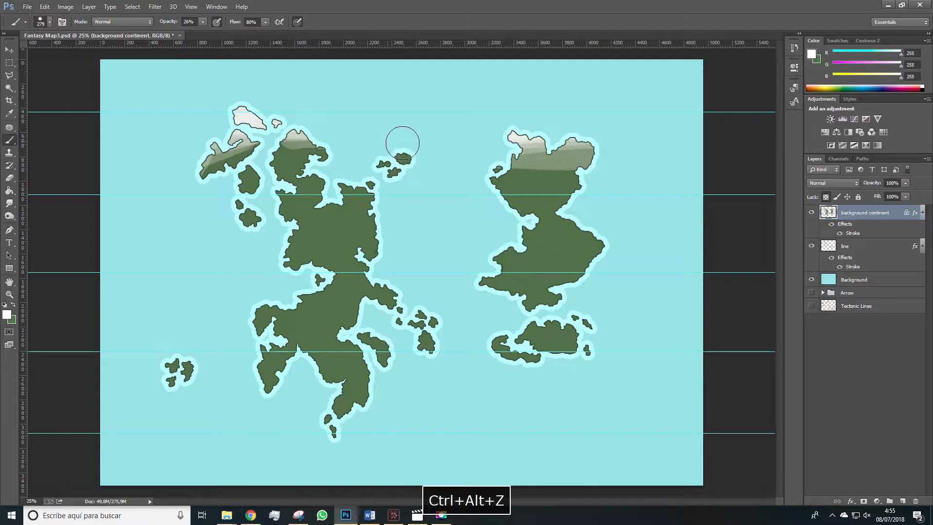
# Build up the white on the northern land and whiten the western continent's southern tip, stepping back unwanted strokes
pyautogui.moveTo(591, 125)
pyautogui.mouseDown()
pyautogui.moveTo(543, 140)
pyautogui.moveTo(613, 128)
pyautogui.moveTo(482, 148)
pyautogui.moveTo(309, 124)
pyautogui.mouseUp()
pyautogui.moveTo(210, 130); pyautogui.dragTo(159, 177)
pyautogui.moveTo(136, 428)
pyautogui.mouseDown()
pyautogui.moveTo(444, 423)
pyautogui.moveTo(316, 436)
pyautogui.moveTo(375, 427)
pyautogui.moveTo(369, 415)
pyautogui.moveTo(261, 417)
pyautogui.moveTo(297, 408)
pyautogui.mouseUp()
pyautogui.hotkey('ctrl', 'alt', 'z')
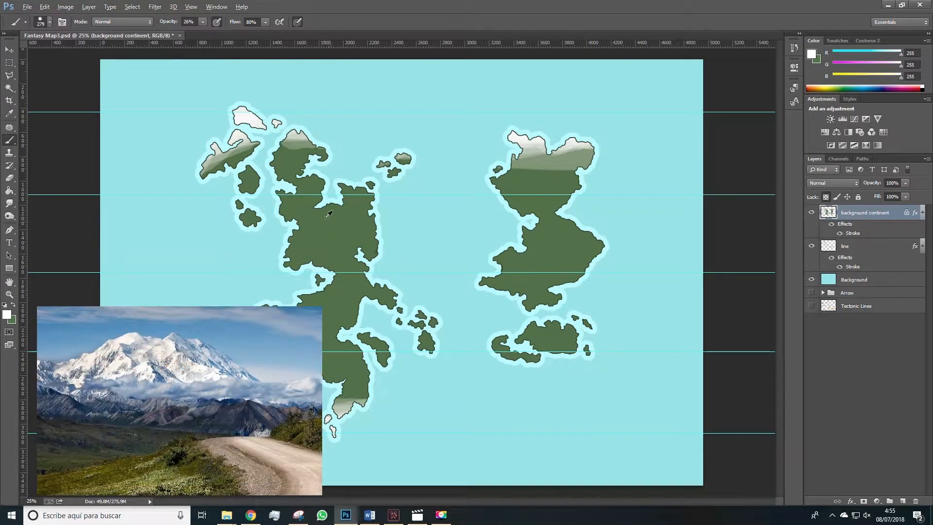
# Choose a sandy yellow (RGB 210, 207, 136) and paint a desert band across both continents along the central guide
pyautogui.keyDown('alt'); pyautogui.click(349, 263); pyautogui.keyUp('alt')
pyautogui.click(7, 314)
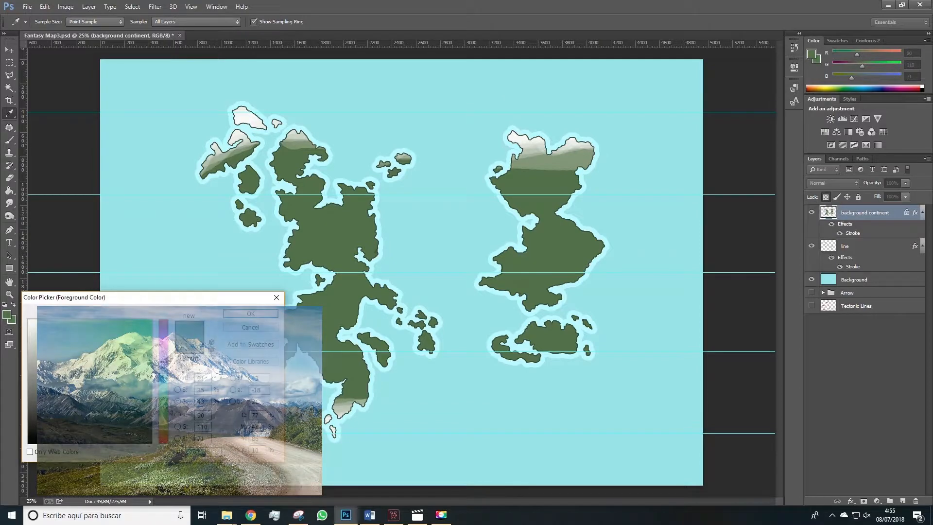
pyautogui.moveTo(173, 414); pyautogui.dragTo(170, 422)
pyautogui.moveTo(77, 394); pyautogui.dragTo(71, 342)
pyautogui.click(243, 314)
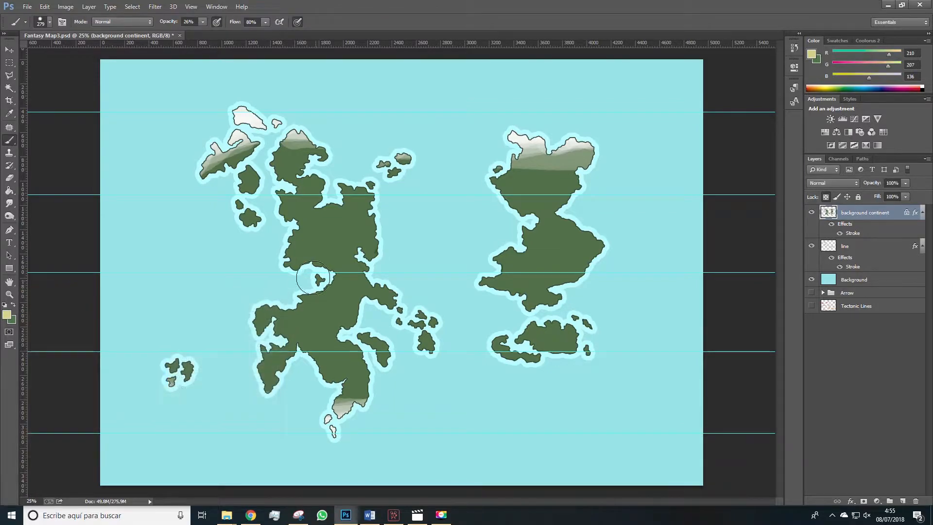
pyautogui.moveTo(277, 268)
pyautogui.mouseDown()
pyautogui.moveTo(257, 270)
pyautogui.moveTo(402, 258)
pyautogui.moveTo(382, 294)
pyautogui.moveTo(446, 267)
pyautogui.moveTo(707, 282)
pyautogui.moveTo(516, 267)
pyautogui.moveTo(464, 283)
pyautogui.moveTo(555, 263)
pyautogui.moveTo(775, 254)
pyautogui.mouseUp()
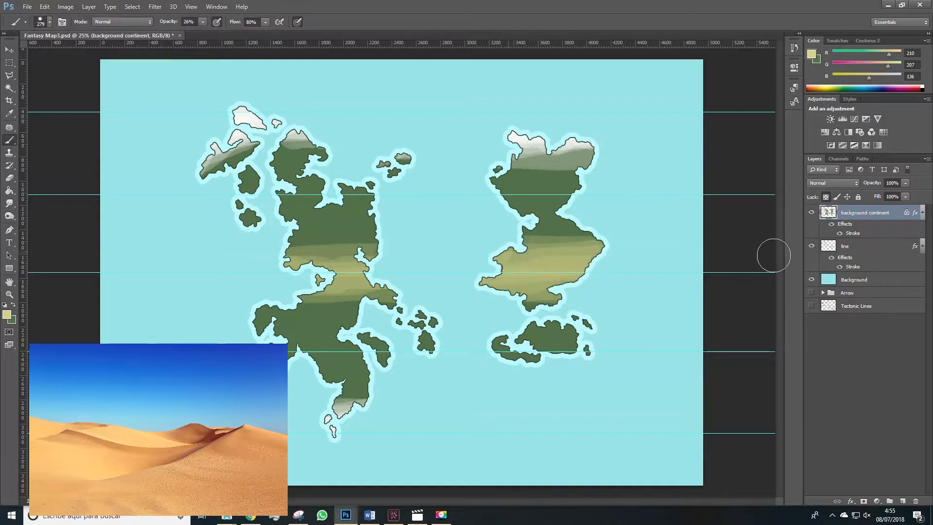
pyautogui.moveTo(307, 266); pyautogui.dragTo(404, 292)
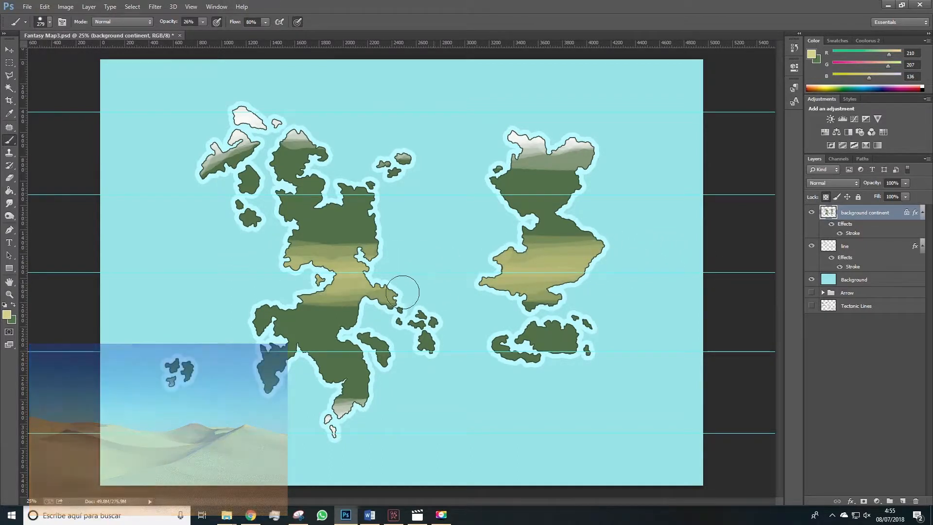
# Choose a light green (RGB 136, 164, 88) and paint bands north and south of the desert band across the land
pyautogui.keyDown('alt'); pyautogui.click(329, 317); pyautogui.keyUp('alt')
pyautogui.click(7, 315)
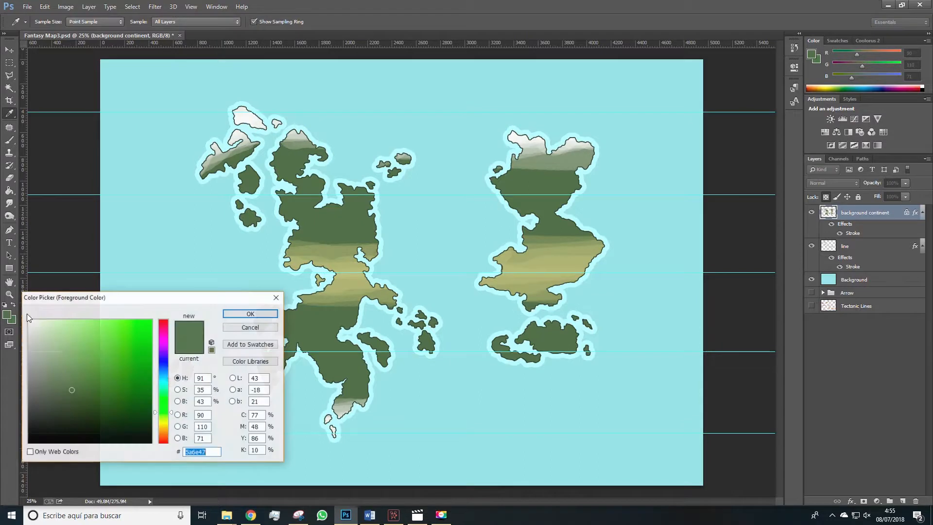
pyautogui.moveTo(168, 413); pyautogui.dragTo(171, 420)
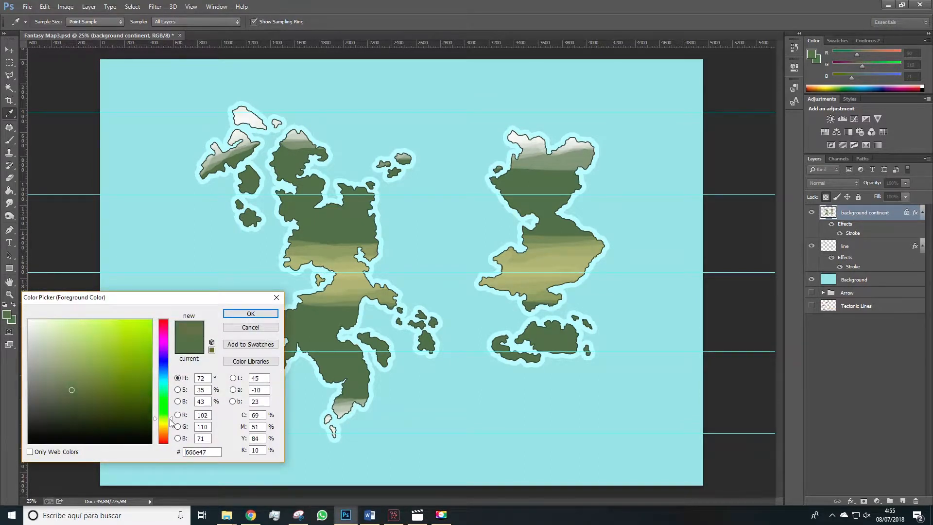
pyautogui.moveTo(167, 423); pyautogui.dragTo(169, 415)
pyautogui.moveTo(81, 375); pyautogui.dragTo(85, 363)
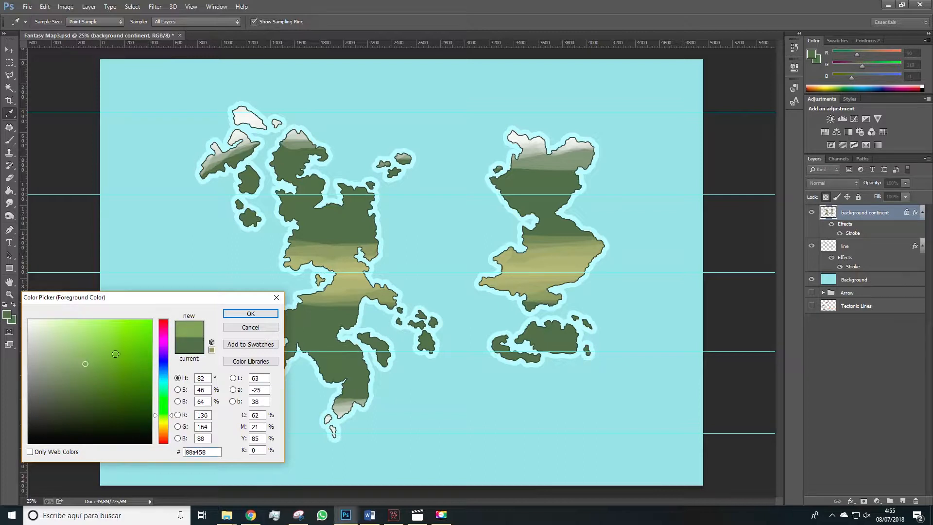
pyautogui.click(240, 317)
pyautogui.moveTo(256, 318)
pyautogui.mouseDown()
pyautogui.moveTo(323, 316)
pyautogui.moveTo(249, 317)
pyautogui.moveTo(579, 301)
pyautogui.moveTo(474, 310)
pyautogui.moveTo(577, 314)
pyautogui.moveTo(481, 321)
pyautogui.moveTo(604, 318)
pyautogui.mouseUp()
pyautogui.moveTo(233, 228)
pyautogui.mouseDown()
pyautogui.moveTo(370, 230)
pyautogui.moveTo(362, 238)
pyautogui.moveTo(396, 223)
pyautogui.moveTo(486, 222)
pyautogui.mouseUp()
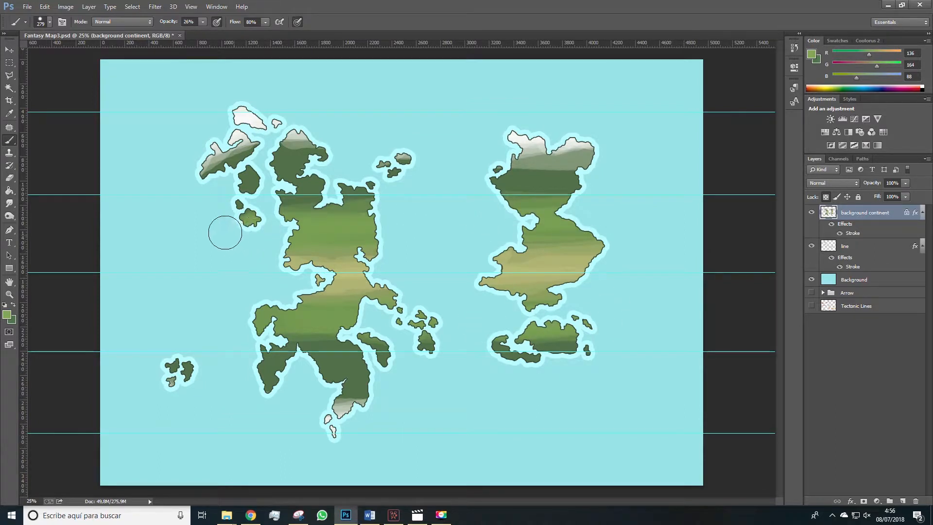
# Soften the edges between the desert and light green bands on both continents with colours sampled from the map
pyautogui.keyDown('alt'); pyautogui.click(346, 266); pyautogui.keyUp('alt')
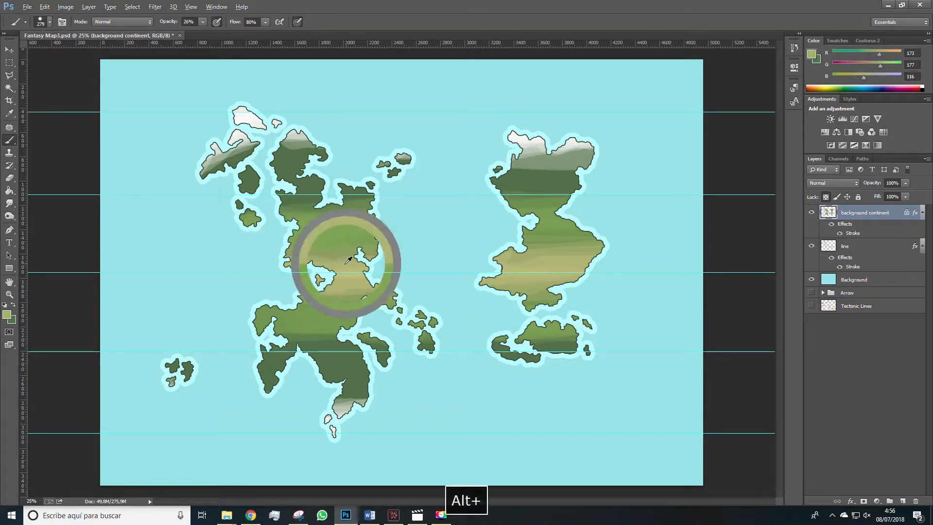
pyautogui.keyDown('alt'); pyautogui.click(536, 264); pyautogui.keyUp('alt')
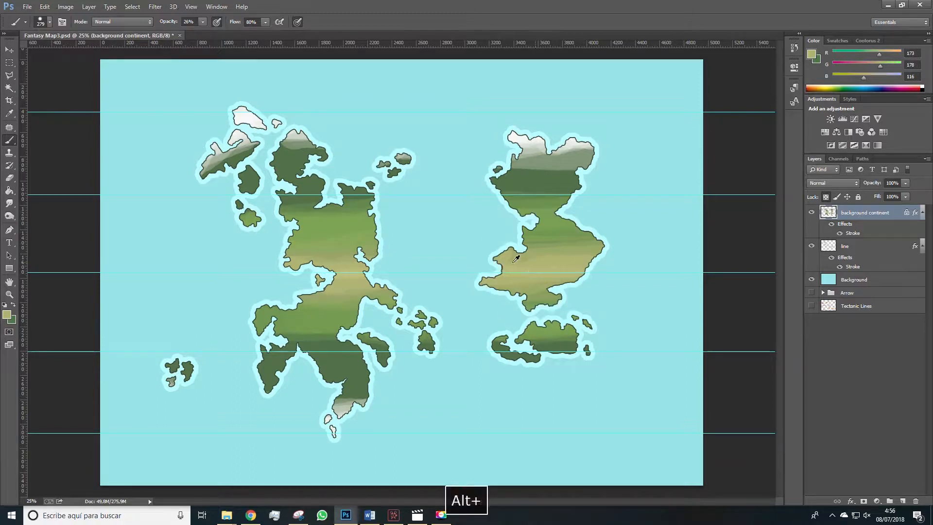
pyautogui.keyDown('alt'); pyautogui.click(551, 223); pyautogui.keyUp('alt')
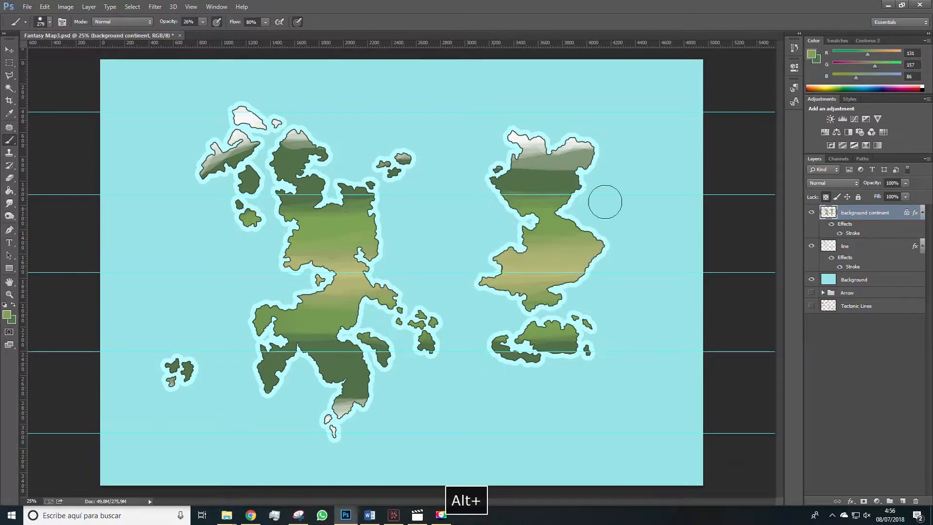
# Soften the transition from snow to dark green in the north of both continents with sampled intermediate tones
pyautogui.keyDown('alt'); pyautogui.click(558, 163); pyautogui.keyUp('alt')
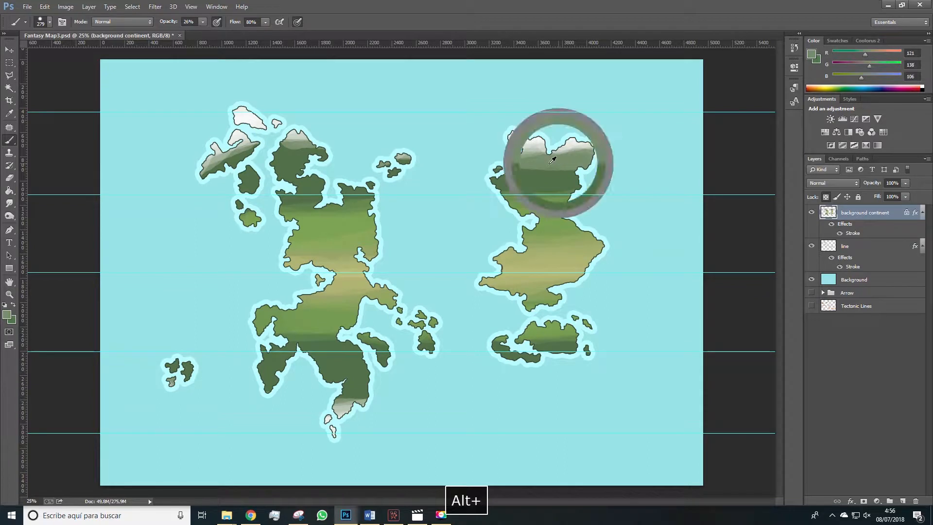
pyautogui.keyDown('alt'); pyautogui.click(581, 181); pyautogui.keyUp('alt')
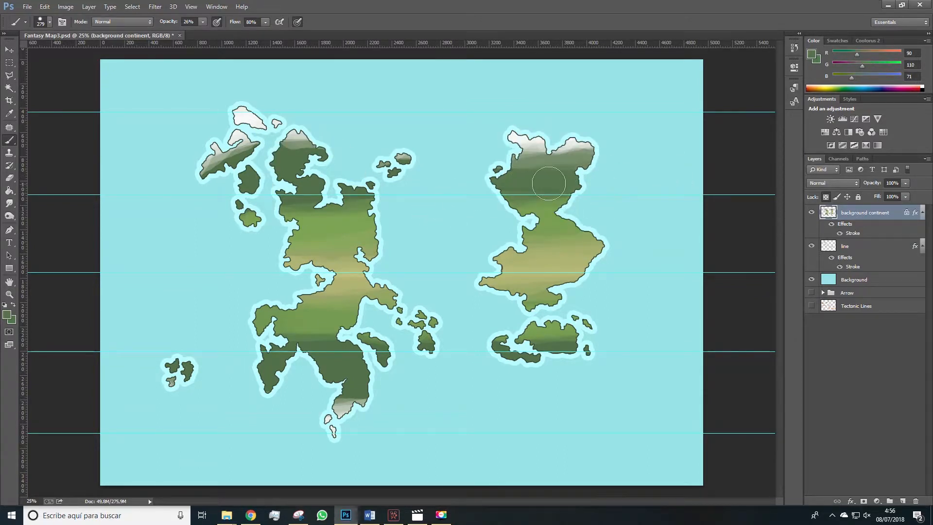
pyautogui.keyDown('alt'); pyautogui.click(564, 157); pyautogui.keyUp('alt')
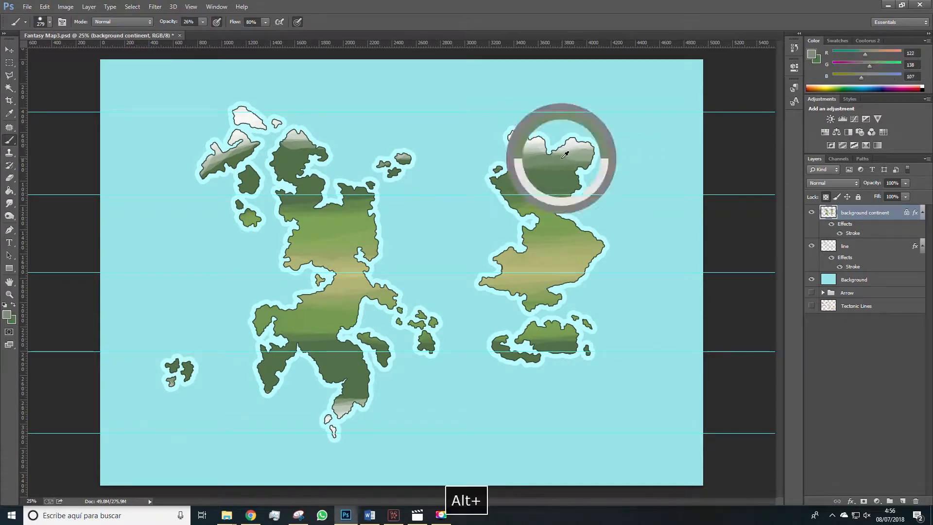
pyautogui.moveTo(389, 162); pyautogui.dragTo(375, 185)
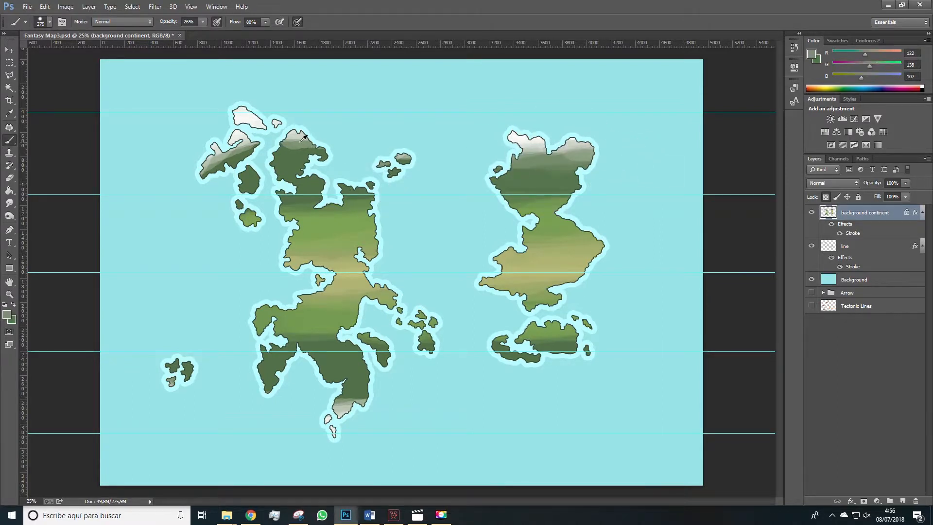
pyautogui.keyDown('alt'); pyautogui.click(292, 159); pyautogui.keyUp('alt')
# Smooth the light green transitions on the western continent and the south of the eastern land with sampled colours
pyautogui.keyDown('alt'); pyautogui.click(316, 206); pyautogui.keyUp('alt')
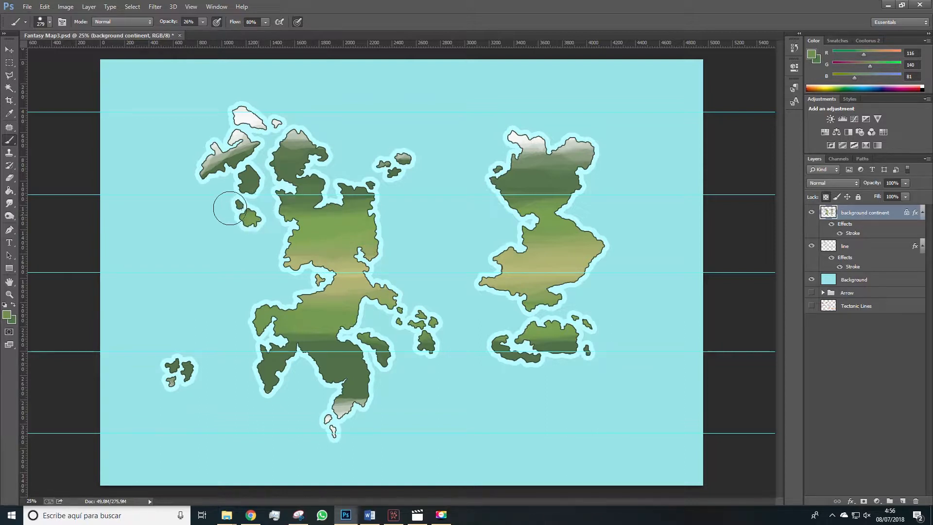
pyautogui.keyDown('alt'); pyautogui.click(319, 223); pyautogui.keyUp('alt')
pyautogui.moveTo(314, 217)
pyautogui.mouseDown()
pyautogui.moveTo(294, 219)
pyautogui.moveTo(327, 243)
pyautogui.mouseUp()
pyautogui.keyDown('alt'); pyautogui.click(535, 275); pyautogui.keyUp('alt')
pyautogui.keyDown('alt'); pyautogui.click(540, 333); pyautogui.keyUp('alt')
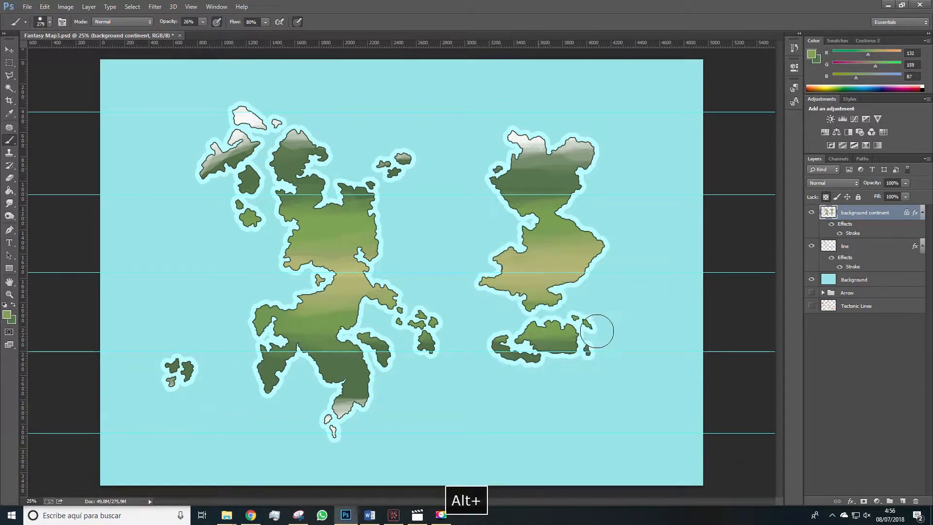
# Switch to the Mixer Brush and blend the desert band into the light green on the western continent
pyautogui.rightClick(10, 141)
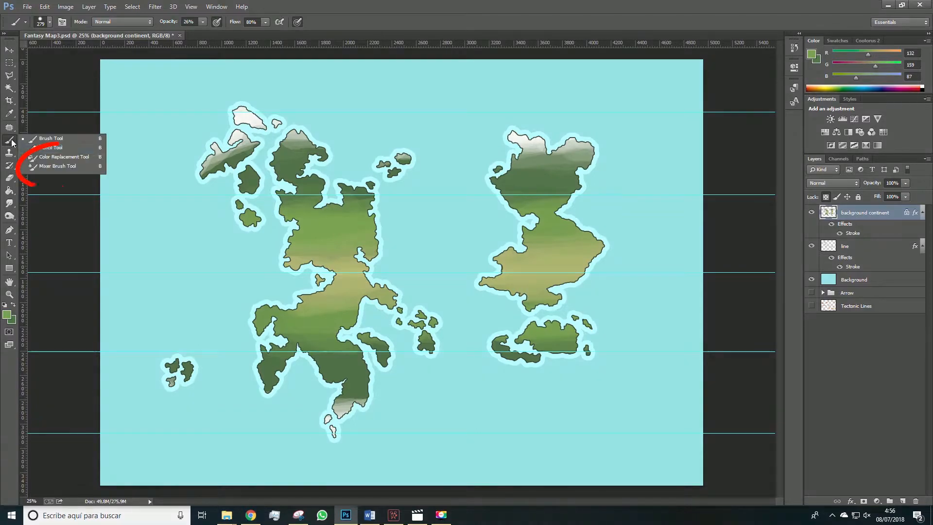
pyautogui.click(67, 169)
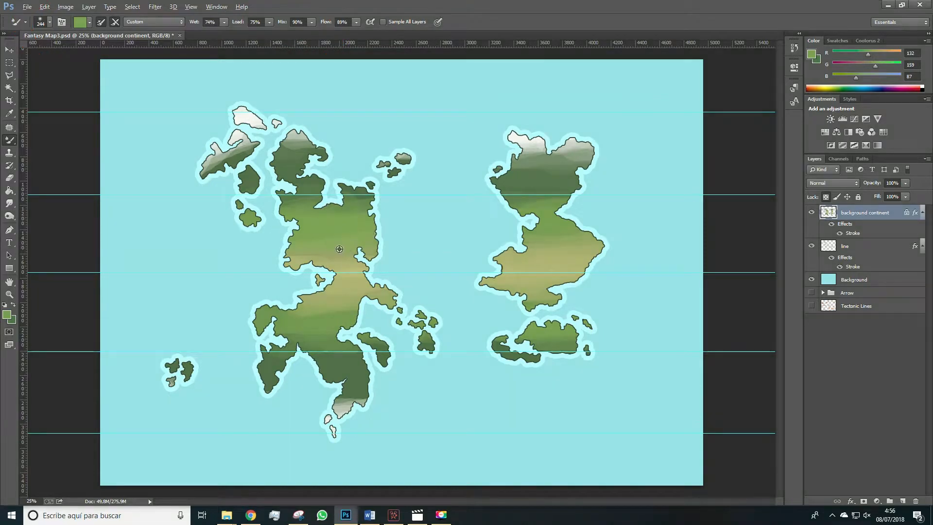
pyautogui.press('alt')
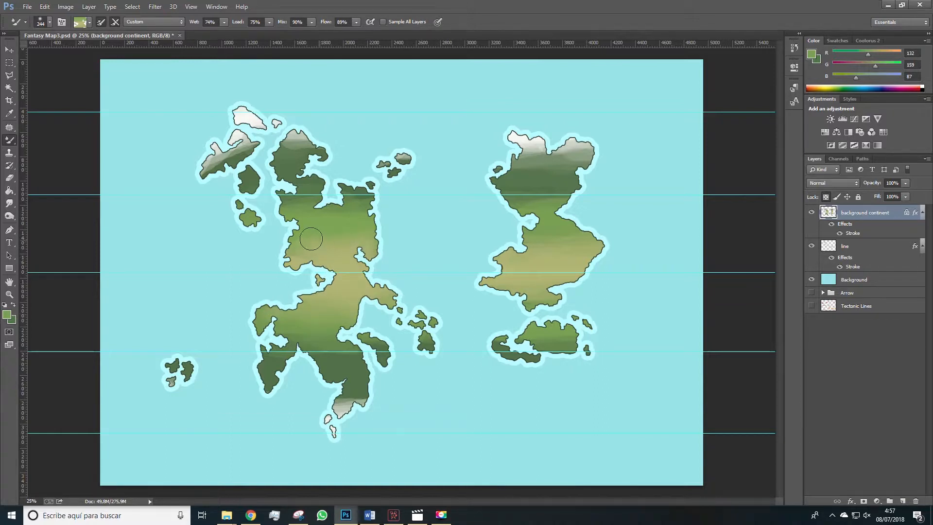
pyautogui.keyDown('alt'); pyautogui.click(336, 225); pyautogui.keyUp('alt')
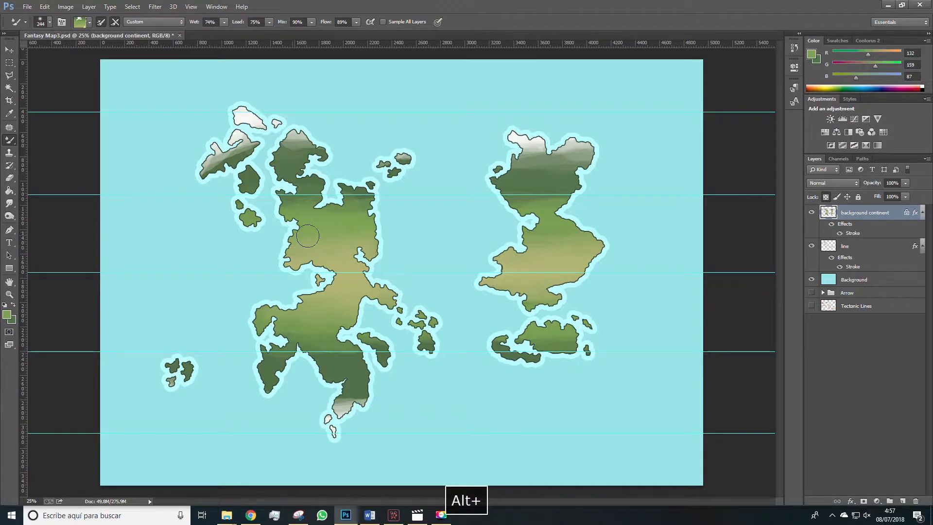
# Blend the light green into the dark green across the western continent with the Mixer Brush
pyautogui.keyDown('alt'); pyautogui.click(359, 191); pyautogui.keyUp('alt')
pyautogui.moveTo(362, 200)
pyautogui.mouseDown()
pyautogui.moveTo(356, 214)
pyautogui.moveTo(375, 211)
pyautogui.moveTo(295, 207)
pyautogui.moveTo(309, 194)
pyautogui.moveTo(304, 199)
pyautogui.mouseUp()
pyautogui.keyDown('alt'); pyautogui.click(344, 211); pyautogui.keyUp('alt')
pyautogui.keyDown('alt'); pyautogui.click(343, 211); pyautogui.keyUp('alt')
pyautogui.keyDown('alt'); pyautogui.click(310, 191); pyautogui.keyUp('alt')
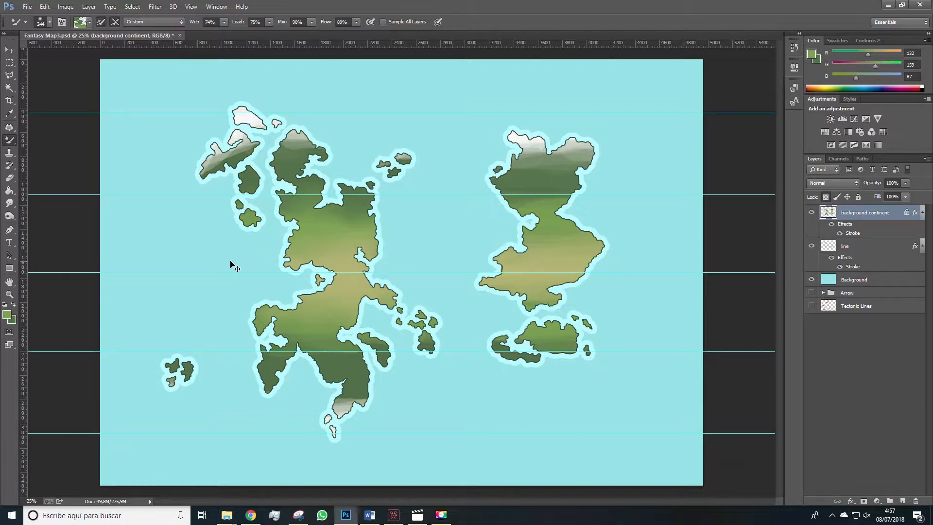
# Hide the guides and blend the snow into the dark green at the western continent's northern end
pyautogui.hotkey('ctrl', ',')
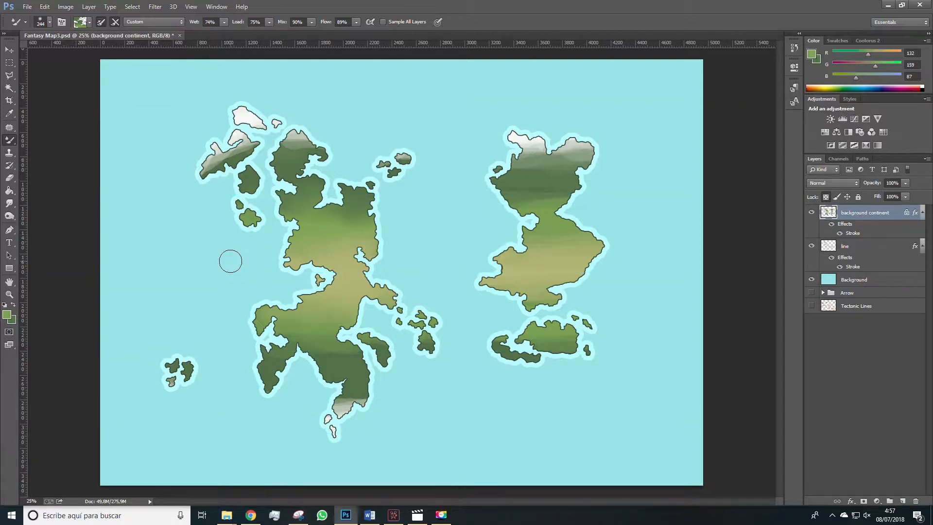
pyautogui.moveTo(297, 196); pyautogui.dragTo(291, 168)
pyautogui.keyDown('alt'); pyautogui.click(290, 165); pyautogui.keyUp('alt')
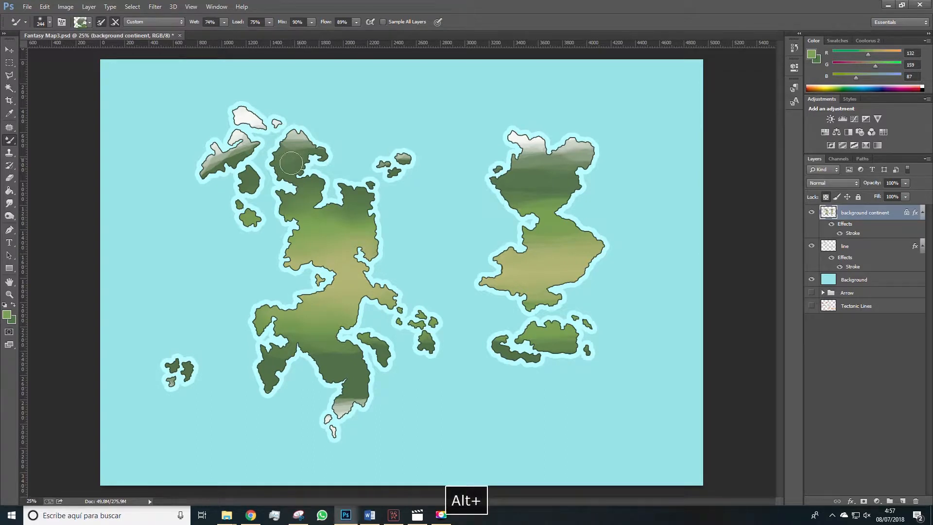
pyautogui.keyDown('alt'); pyautogui.click(294, 135); pyautogui.keyUp('alt')
pyautogui.keyDown('alt'); pyautogui.click(244, 118); pyautogui.keyUp('alt')
pyautogui.moveTo(276, 144)
pyautogui.mouseDown()
pyautogui.moveTo(303, 132)
pyautogui.moveTo(295, 138)
pyautogui.moveTo(325, 153)
pyautogui.mouseUp()
pyautogui.keyDown('alt'); pyautogui.click(293, 136); pyautogui.keyUp('alt')
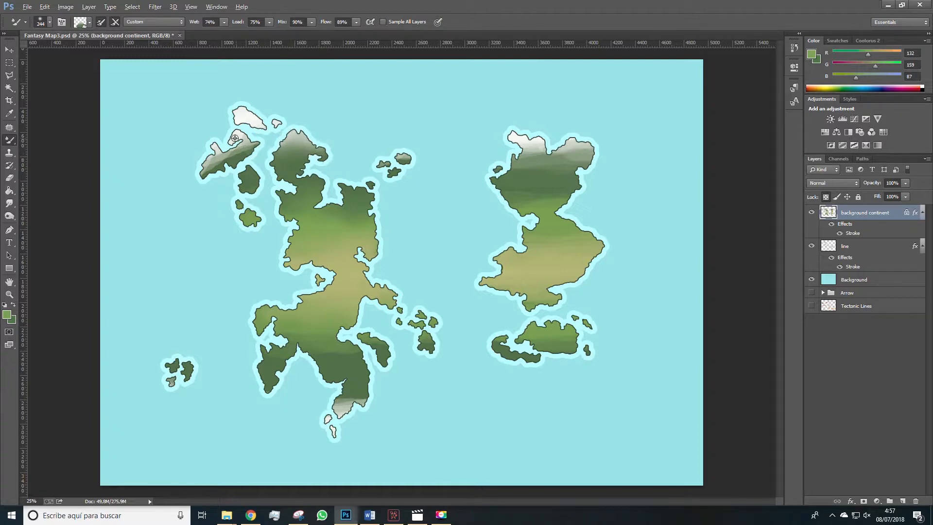
# Blend the white and green on the northwestern islands using tones sampled from them
pyautogui.keyDown('alt'); pyautogui.click(237, 137); pyautogui.keyUp('alt')
pyautogui.moveTo(250, 143)
pyautogui.mouseDown()
pyautogui.moveTo(202, 154)
pyautogui.moveTo(213, 154)
pyautogui.moveTo(207, 171)
pyautogui.moveTo(239, 157)
pyautogui.mouseUp()
pyautogui.keyDown('alt'); pyautogui.click(247, 119); pyautogui.keyUp('alt')
# Blend the colour bands in the western continent's south and on its neighbouring southern islands
pyautogui.keyDown('alt'); pyautogui.click(336, 292); pyautogui.keyUp('alt')
pyautogui.keyDown('alt'); pyautogui.click(351, 405); pyautogui.keyUp('alt')
pyautogui.moveTo(358, 404); pyautogui.dragTo(327, 375)
pyautogui.keyDown('alt'); pyautogui.click(173, 386); pyautogui.keyUp('alt')
pyautogui.keyDown('alt'); pyautogui.click(385, 347); pyautogui.keyUp('alt')
pyautogui.moveTo(414, 352); pyautogui.dragTo(427, 336)
# Blend the greens on the southeastern islands and at the eastern continent's southern tip
pyautogui.keyDown('alt'); pyautogui.click(502, 349); pyautogui.keyUp('alt')
pyautogui.moveTo(554, 349); pyautogui.dragTo(525, 345)
pyautogui.keyDown('alt'); pyautogui.click(531, 307); pyautogui.keyUp('alt')
pyautogui.moveTo(539, 306); pyautogui.dragTo(528, 305)
# Blend the desert and light green bands in the middle of the eastern continent
pyautogui.keyDown('alt'); pyautogui.click(502, 288); pyautogui.keyUp('alt')
pyautogui.keyDown('alt'); pyautogui.click(530, 232); pyautogui.keyUp('alt')
pyautogui.moveTo(531, 231); pyautogui.dragTo(581, 235)
pyautogui.keyDown('alt'); pyautogui.click(550, 186); pyautogui.keyUp('alt')
# Blend the light green, dark green and snow bands in the north of the eastern continent
pyautogui.moveTo(541, 199); pyautogui.dragTo(581, 187)
pyautogui.keyDown('alt'); pyautogui.click(544, 165); pyautogui.keyUp('alt')
pyautogui.moveTo(537, 163)
pyautogui.mouseDown()
pyautogui.moveTo(579, 160)
pyautogui.moveTo(582, 150)
pyautogui.mouseUp()
pyautogui.keyDown('alt'); pyautogui.click(528, 144); pyautogui.keyUp('alt')
pyautogui.moveTo(525, 141)
pyautogui.mouseDown()
pyautogui.moveTo(585, 146)
pyautogui.moveTo(529, 164)
pyautogui.mouseUp()
# Switch to the regular Brush and touch up the northern snow areas with sampled white
pyautogui.rightClick(9, 140)
pyautogui.click(49, 139)
pyautogui.keyDown('alt'); pyautogui.click(247, 118); pyautogui.keyUp('alt')
pyautogui.keyDown('alt'); pyautogui.click(513, 138); pyautogui.keyUp('alt')
# Return to the Mixer Brush and smooth the dark green zone in the eastern continent's north
pyautogui.rightClick(10, 142)
pyautogui.click(50, 166)
pyautogui.keyDown('alt'); pyautogui.click(561, 193); pyautogui.keyUp('alt')
pyautogui.moveTo(556, 196)
pyautogui.mouseDown()
pyautogui.moveTo(514, 196)
pyautogui.moveTo(539, 168)
pyautogui.moveTo(571, 203)
pyautogui.moveTo(559, 163)
pyautogui.mouseUp()
pyautogui.keyDown('alt'); pyautogui.click(569, 178); pyautogui.keyUp('alt')
# Smooth the remaining transitions on the northwestern island, the western continent's south and the southeastern island
pyautogui.keyDown('alt'); pyautogui.click(253, 149); pyautogui.keyUp('alt')
pyautogui.keyDown('alt'); pyautogui.click(360, 382); pyautogui.keyUp('alt')
pyautogui.moveTo(362, 384); pyautogui.dragTo(357, 387)
pyautogui.keyDown('alt'); pyautogui.click(268, 340); pyautogui.keyUp('alt')
pyautogui.keyDown('alt'); pyautogui.click(572, 335); pyautogui.keyUp('alt')
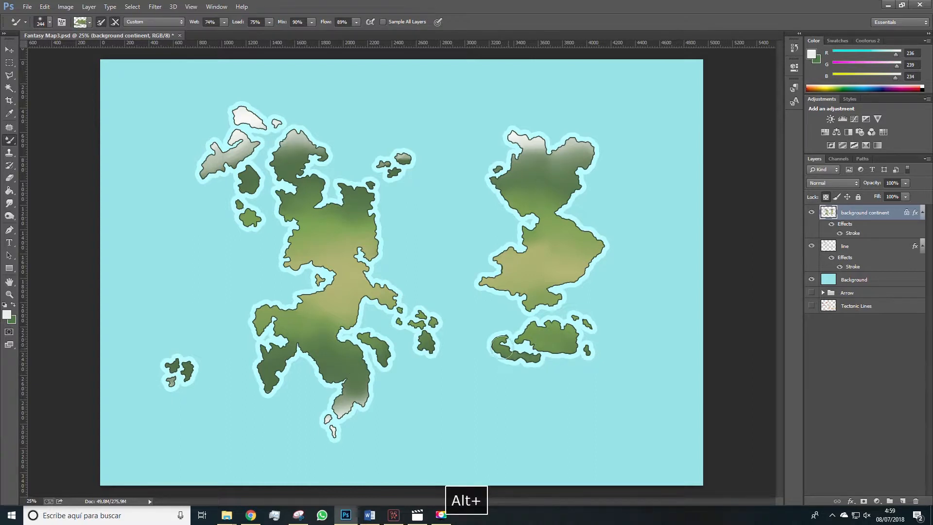
# Unlock the transparent pixels of the background continent layer and add an Inner Glow effect to it
pyautogui.keyDown('alt'); pyautogui.click(580, 266); pyautogui.keyUp('alt')
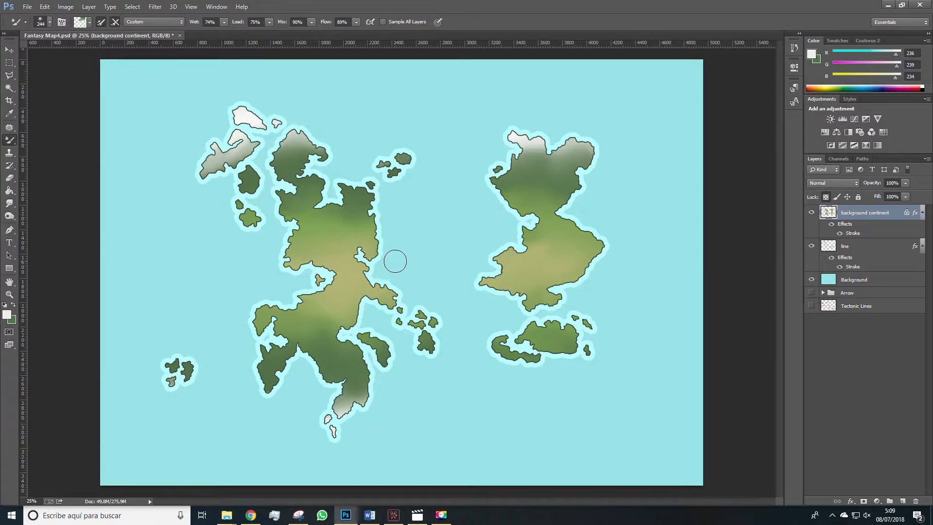
pyautogui.press('z')
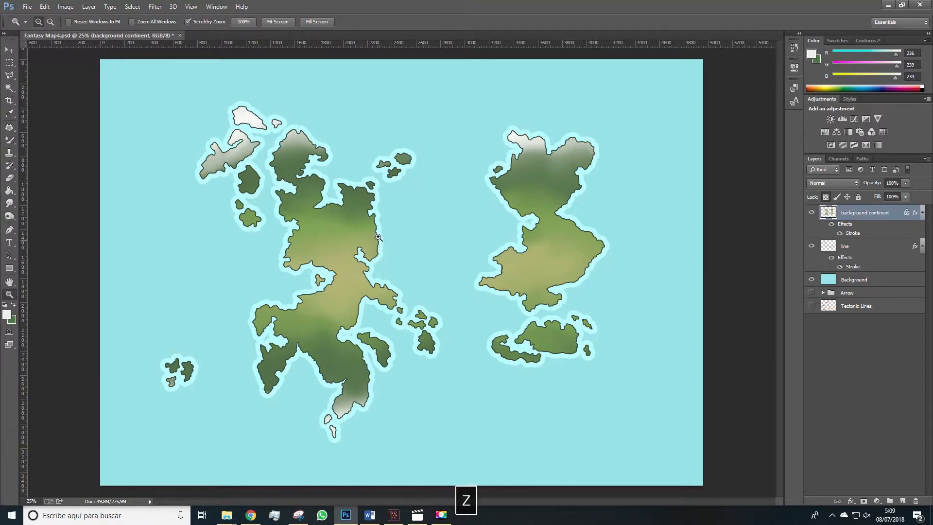
pyautogui.moveTo(378, 236); pyautogui.dragTo(384, 246)
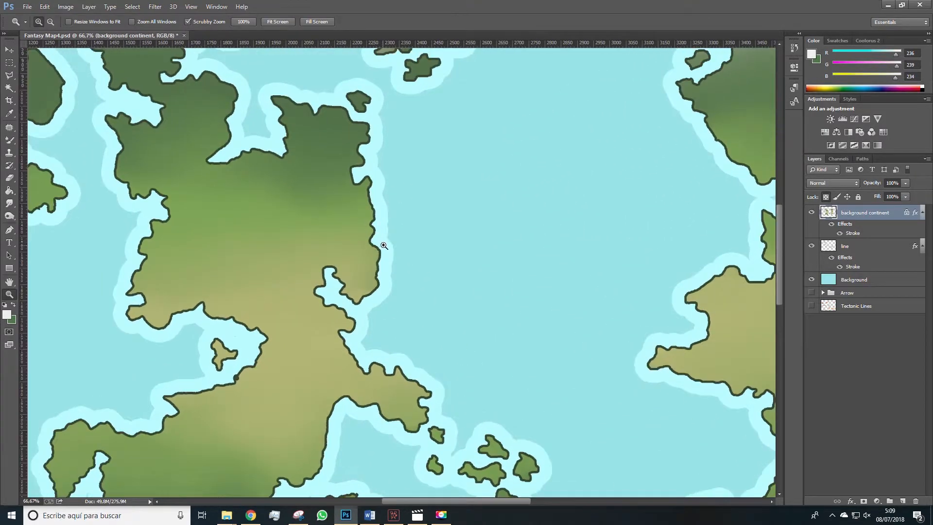
pyautogui.click(827, 197)
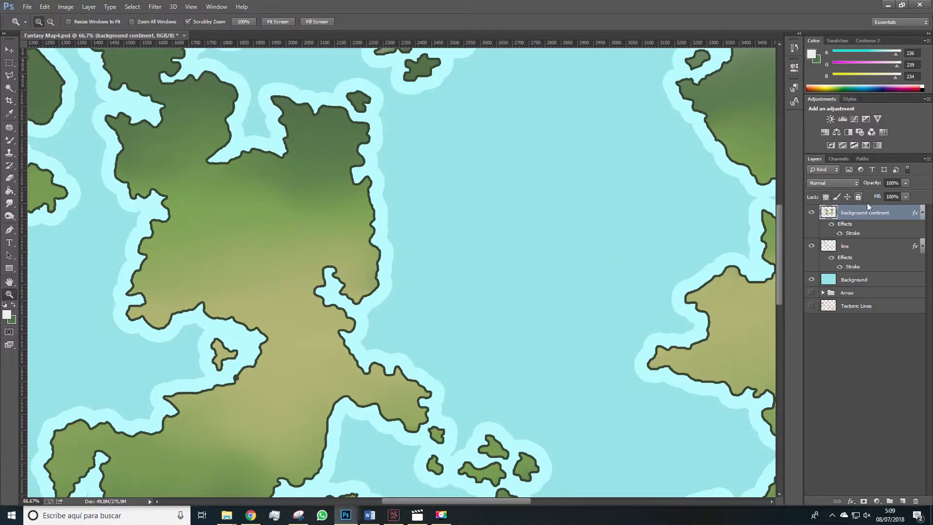
pyautogui.doubleClick(915, 213)
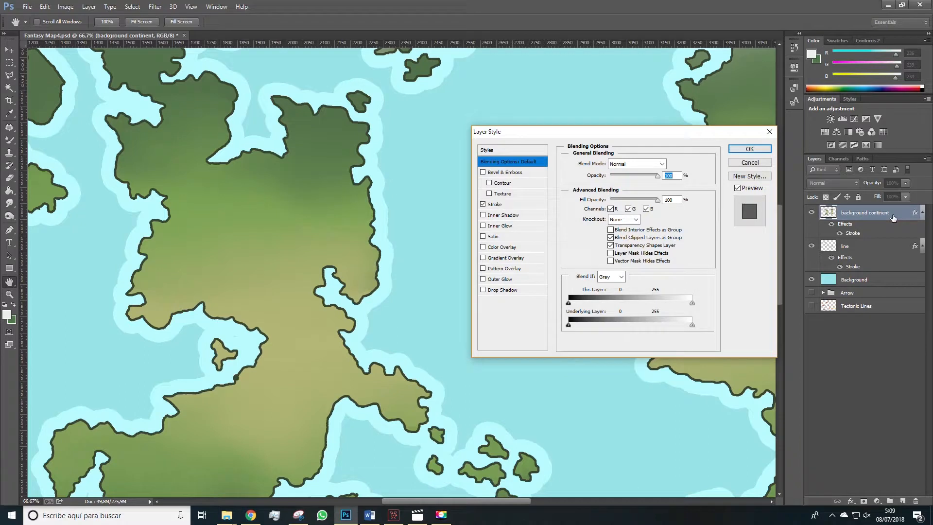
pyautogui.click(484, 226)
pyautogui.click(495, 227)
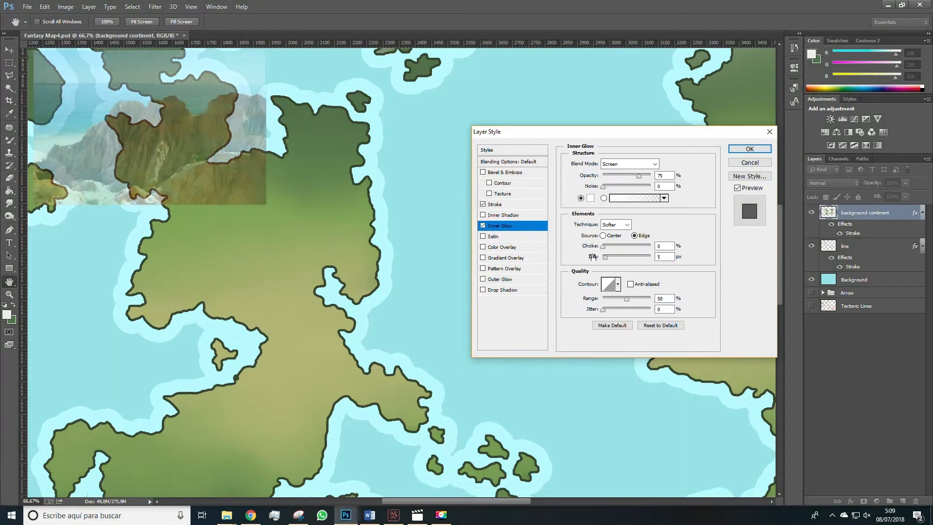
# Set the inner glow's size to 70 px, noise to 23% and choke to 12%
pyautogui.moveTo(606, 257)
pyautogui.mouseDown()
pyautogui.moveTo(614, 261)
pyautogui.moveTo(605, 249)
pyautogui.moveTo(617, 248)
pyautogui.mouseUp()
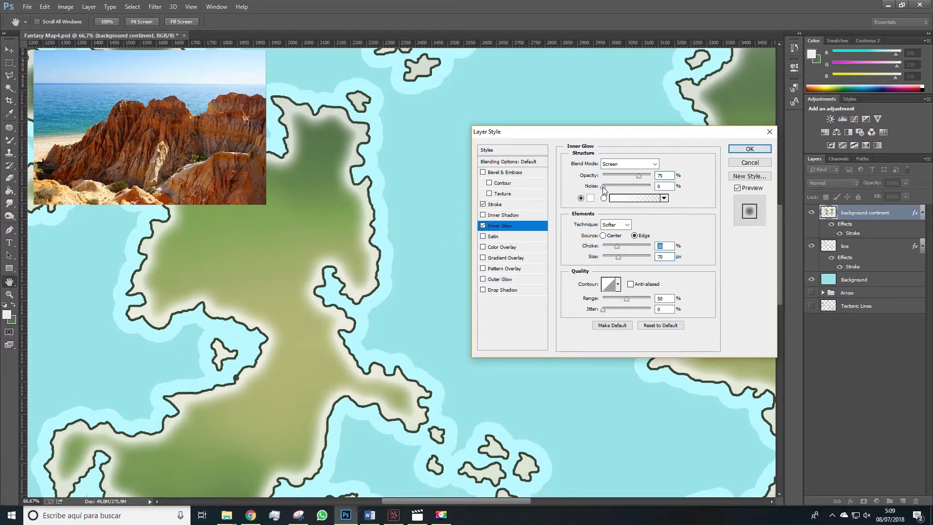
pyautogui.moveTo(604, 188); pyautogui.dragTo(639, 188)
pyautogui.moveTo(617, 248); pyautogui.dragTo(611, 249)
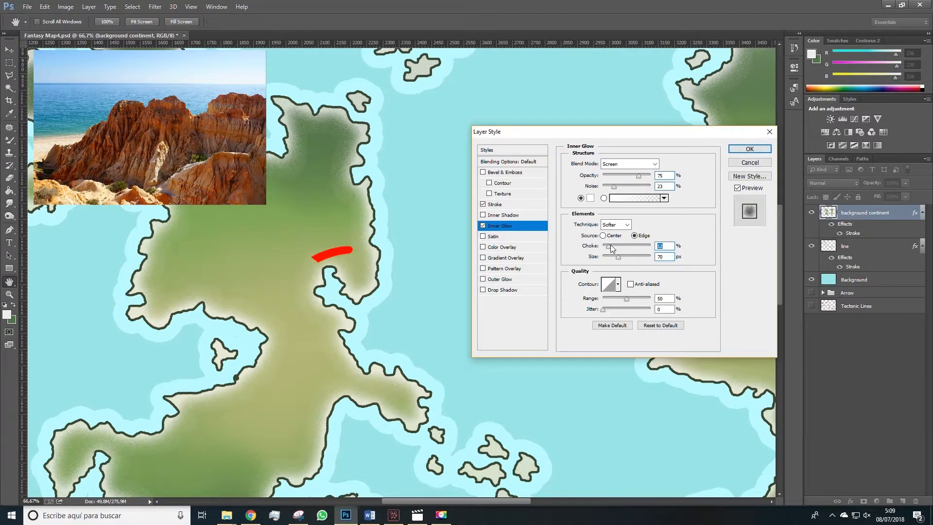
# Change the inner glow colour to a muted brown, #786d50
pyautogui.click(591, 198)
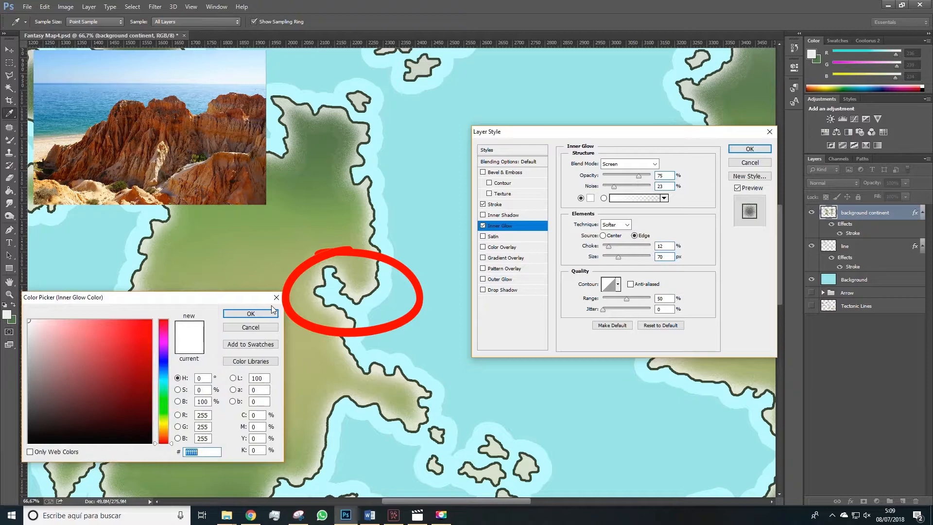
pyautogui.click(163, 425)
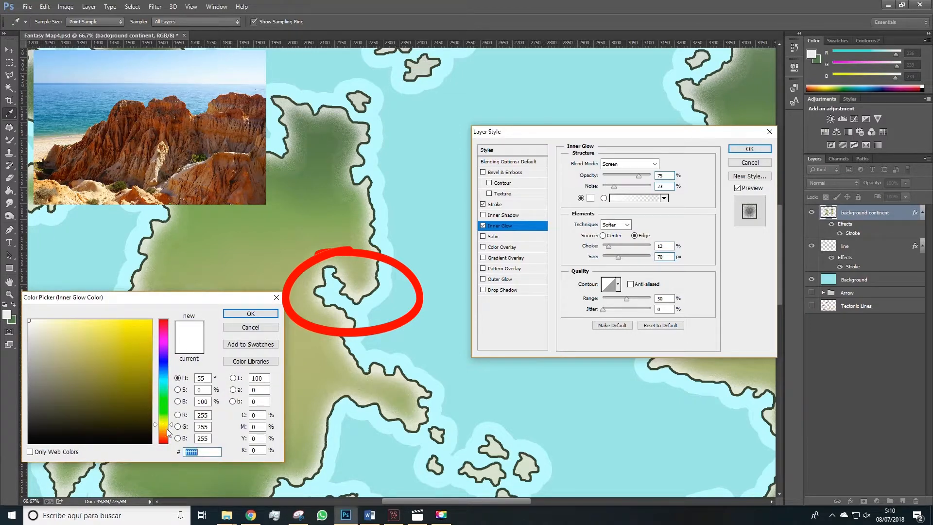
pyautogui.click(163, 429)
pyautogui.moveTo(89, 382); pyautogui.dragTo(67, 385)
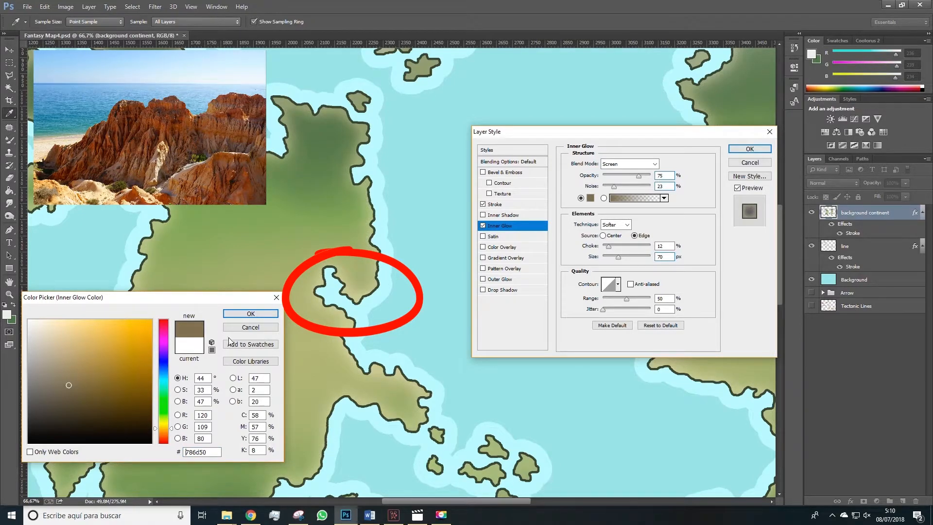
pyautogui.click(251, 313)
# Set the inner glow to Normal blend mode with 88% opacity, 24% noise, 19% choke and 76 px size
pyautogui.moveTo(634, 178); pyautogui.dragTo(645, 177)
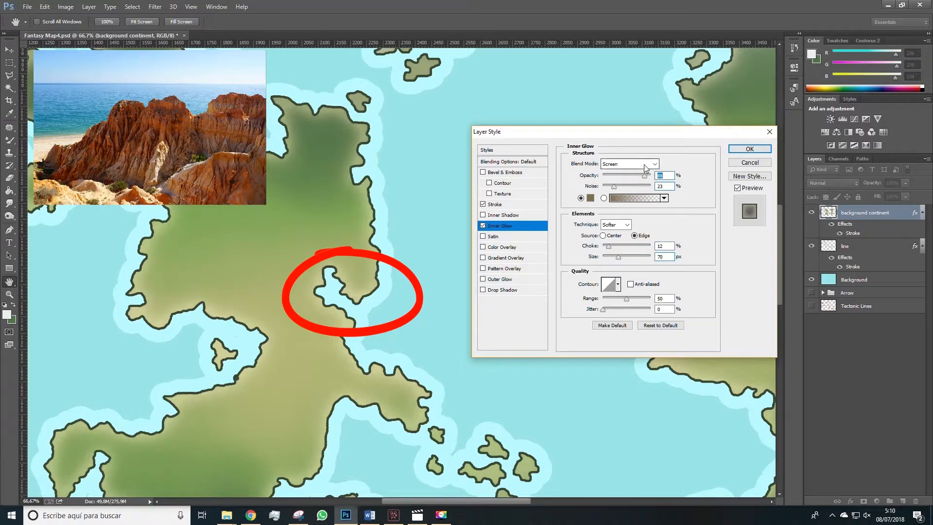
pyautogui.click(642, 164)
pyautogui.click(612, 174)
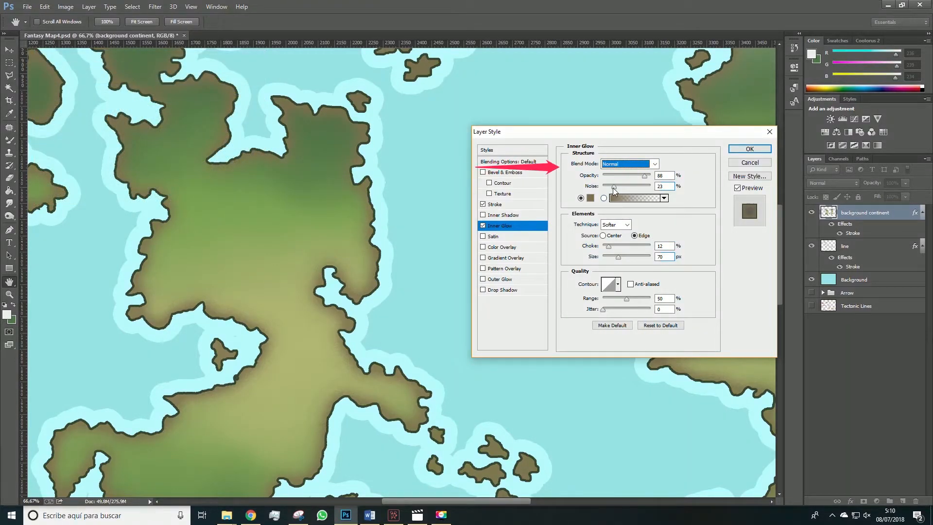
pyautogui.moveTo(613, 189); pyautogui.dragTo(615, 189)
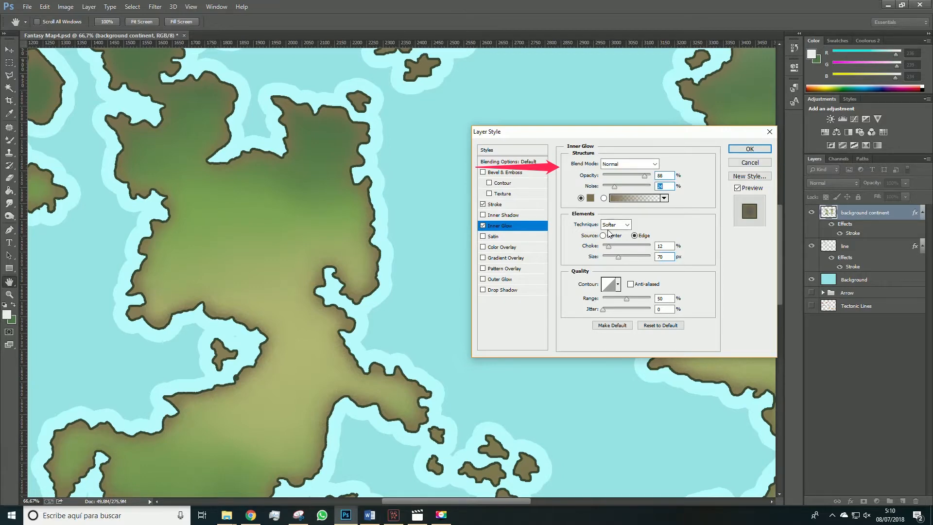
pyautogui.moveTo(608, 245); pyautogui.dragTo(620, 258)
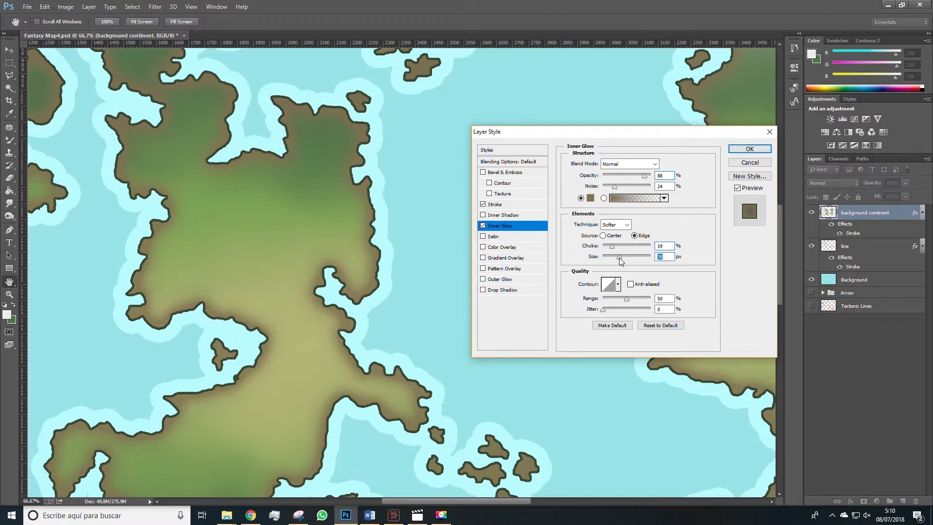
# Try the Center source, return to Edge, and apply the inner glow with 15% choke and 54 px size
pyautogui.click(603, 235)
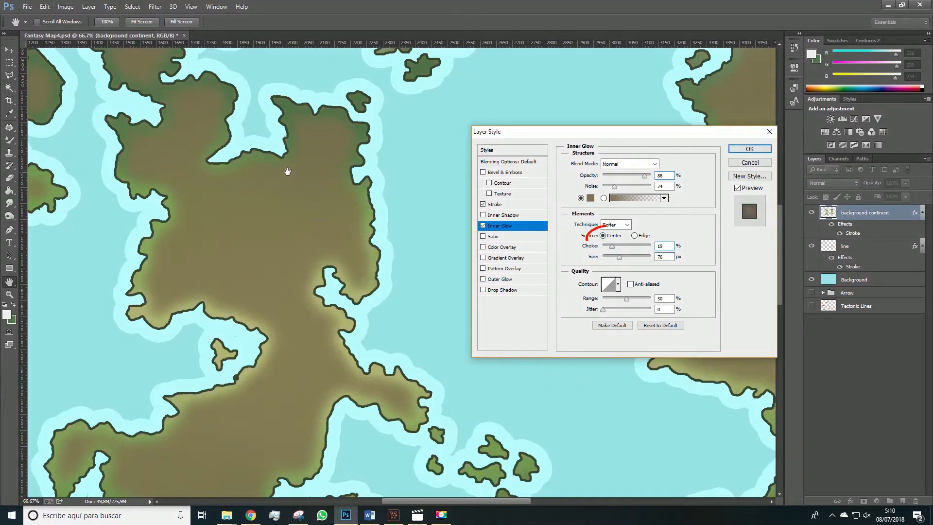
pyautogui.click(635, 236)
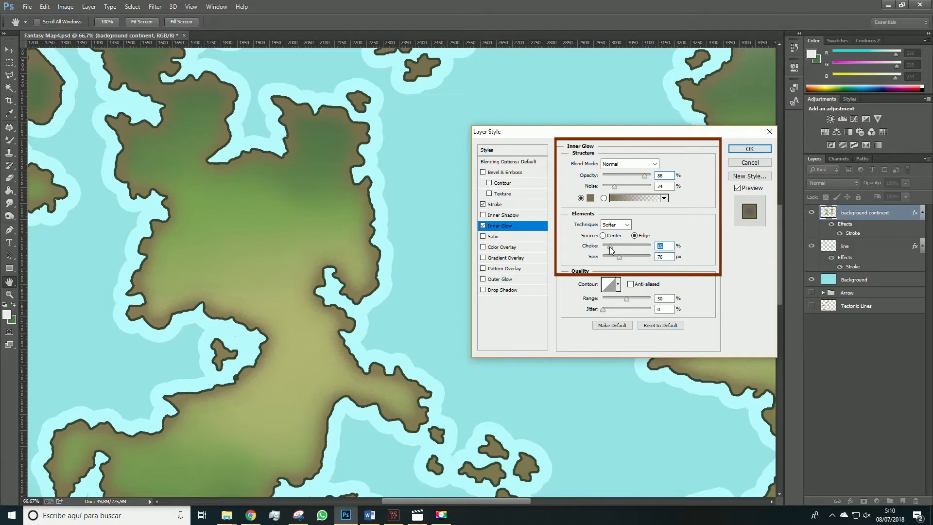
pyautogui.moveTo(620, 257); pyautogui.dragTo(619, 260)
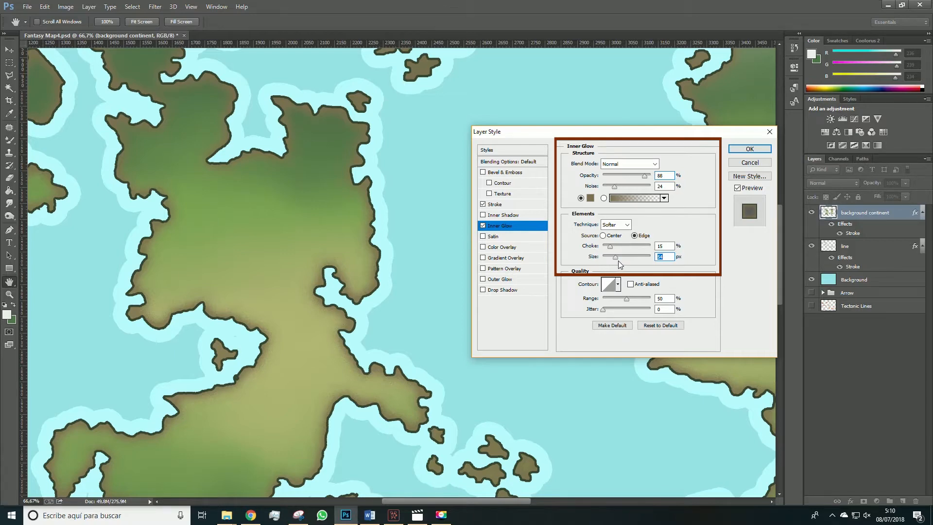
pyautogui.click(735, 152)
# Change the background continent layer's stroke colour to a dark brown, #645d43, based on the coastline glow, and apply it
pyautogui.doubleClick(849, 235)
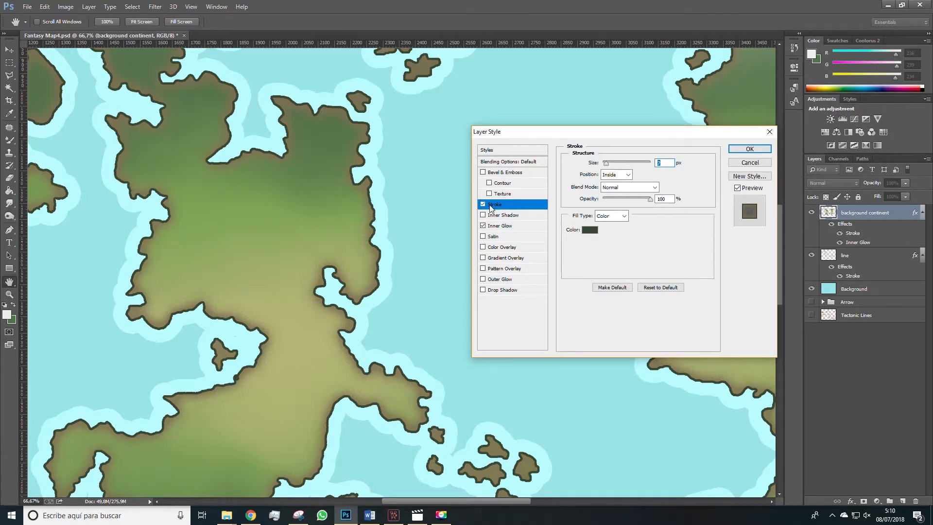
pyautogui.click(499, 226)
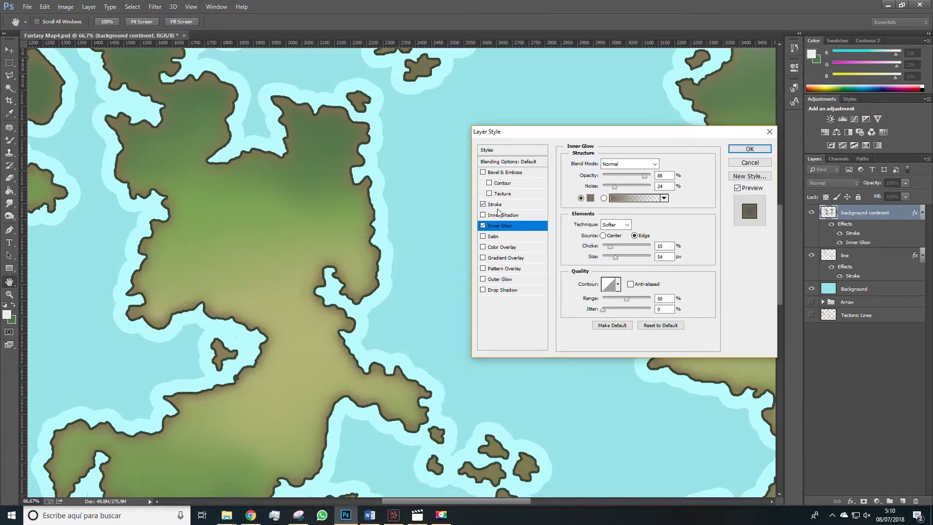
pyautogui.click(494, 206)
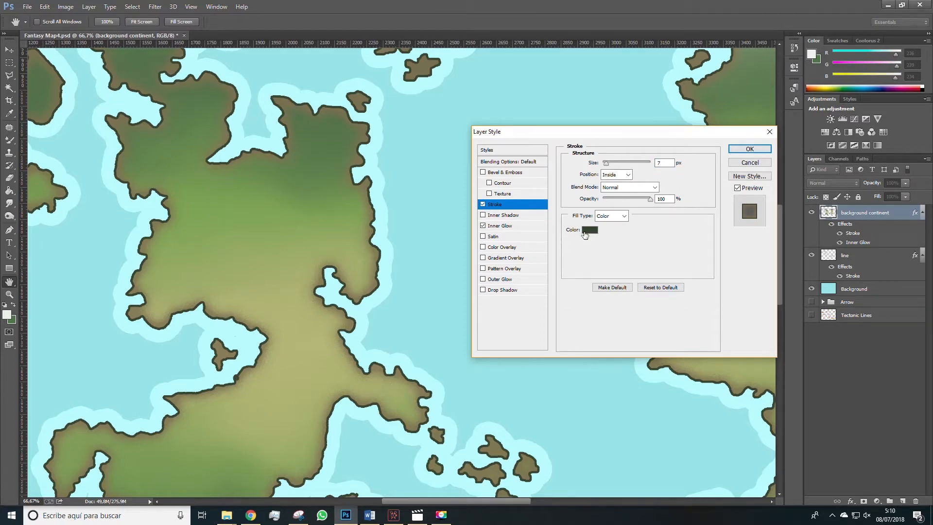
pyautogui.click(588, 232)
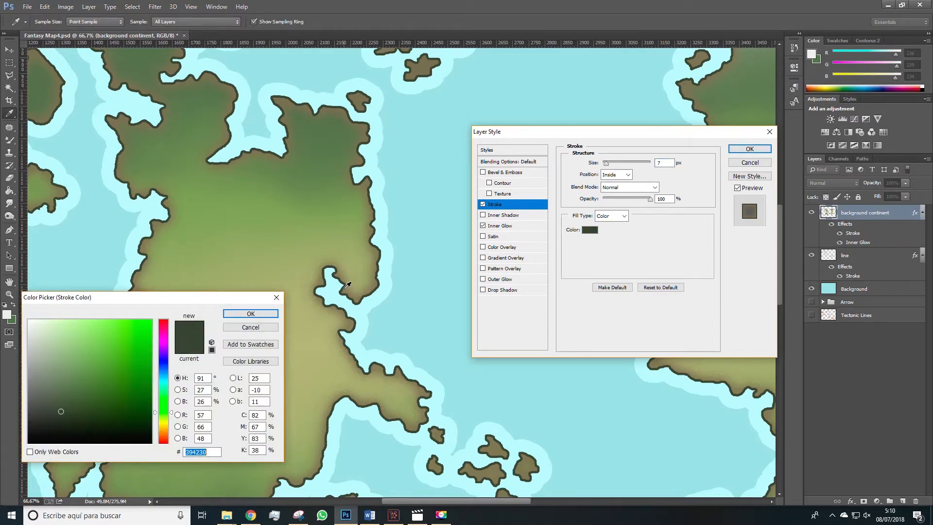
pyautogui.click(343, 291)
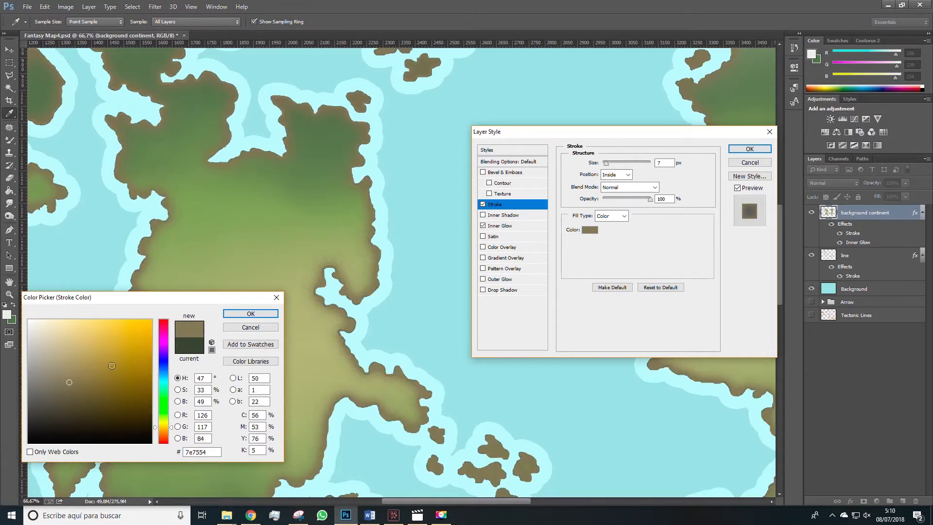
pyautogui.moveTo(68, 390); pyautogui.dragTo(68, 395)
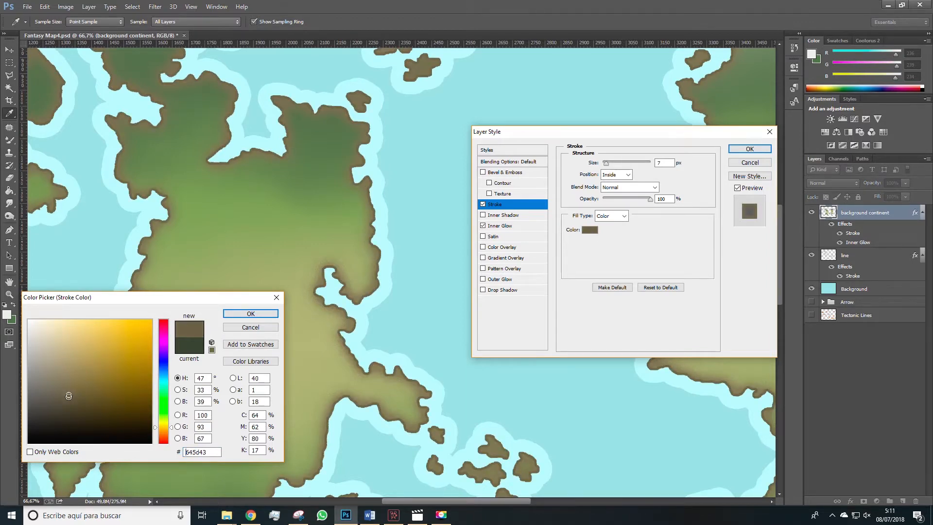
pyautogui.click(250, 314)
pyautogui.click(749, 148)
# Examine the whole map and compare the coastline with the line layer hidden and shown
pyautogui.press('z')
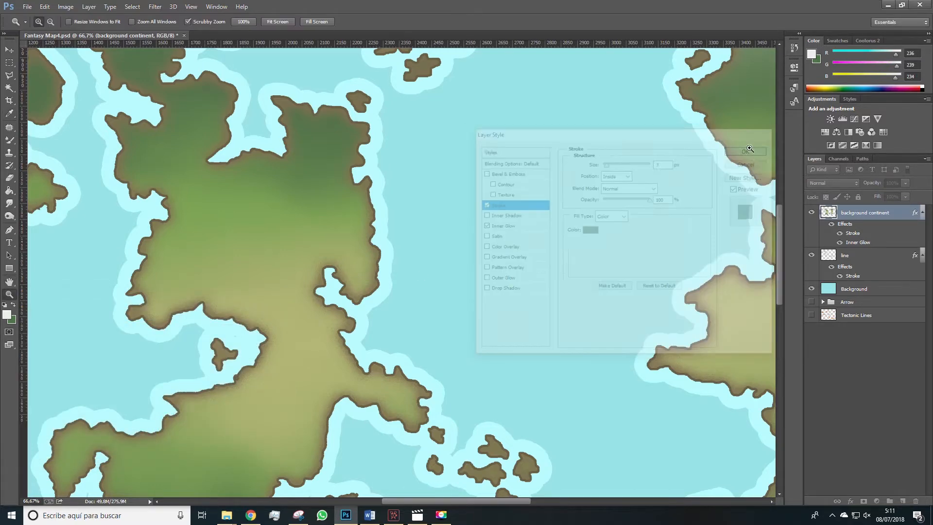
pyautogui.keyDown('alt'); pyautogui.click(433, 273); pyautogui.keyUp('alt')
pyautogui.keyDown('alt'); pyautogui.click(428, 281); pyautogui.keyUp('alt')
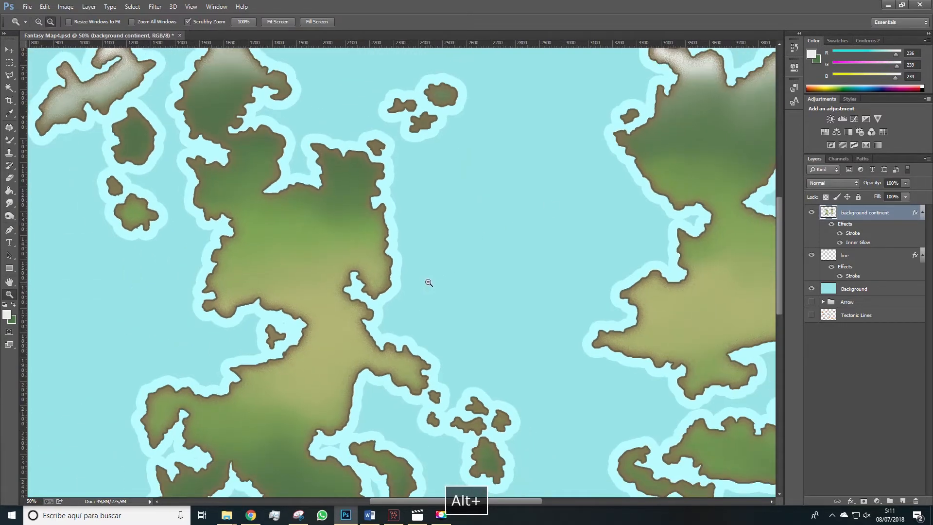
pyautogui.press('space')
pyautogui.moveTo(462, 285); pyautogui.dragTo(416, 244)
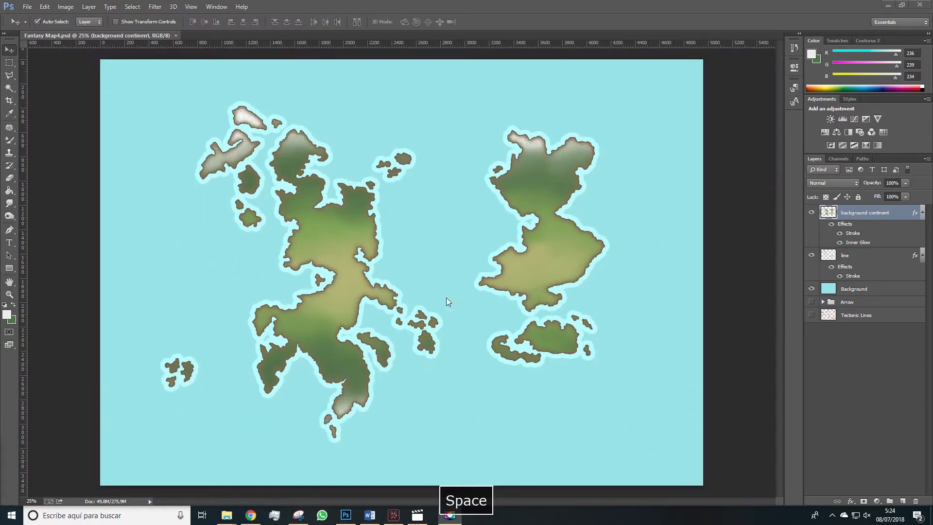
pyautogui.press('space')
pyautogui.click(811, 257)
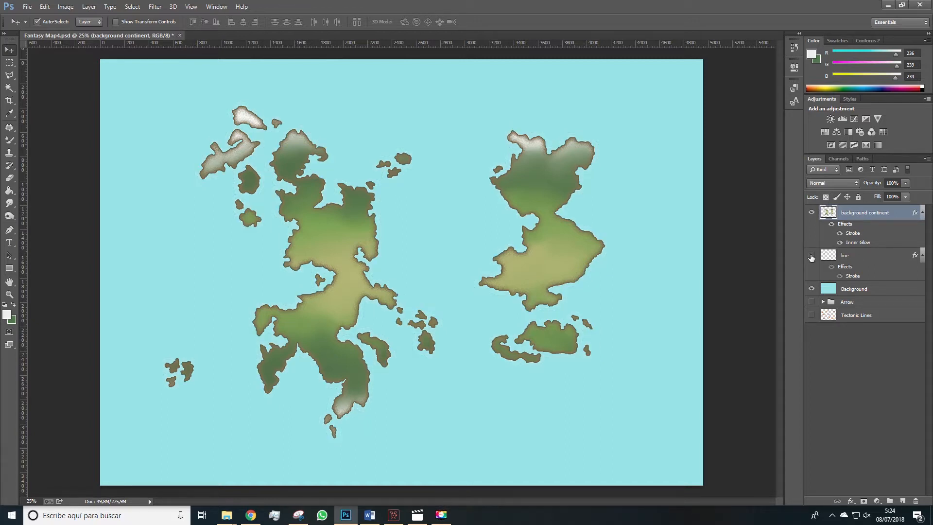
pyautogui.click(812, 256)
pyautogui.click(811, 256)
pyautogui.click(811, 256)
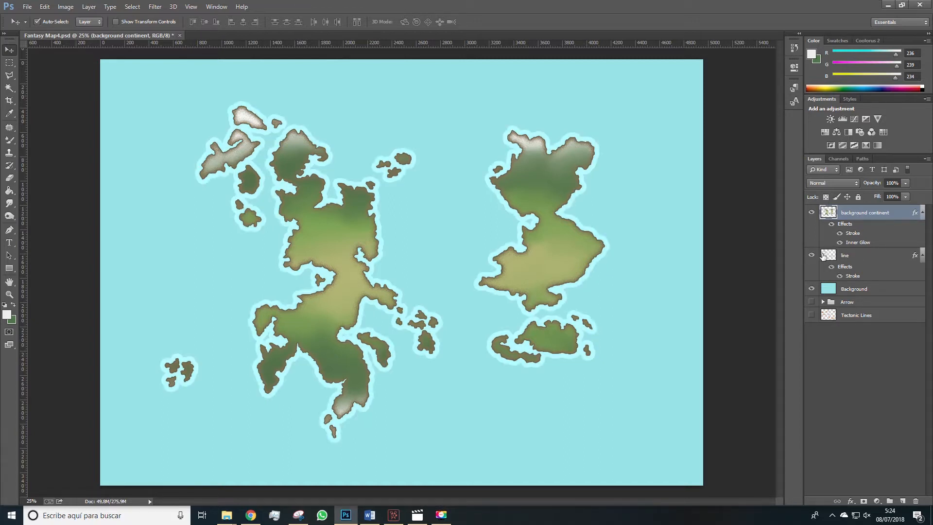
# Add an Outer Glow to the line layer with 177 px size, 56% spread and 51% noise
pyautogui.doubleClick(917, 257)
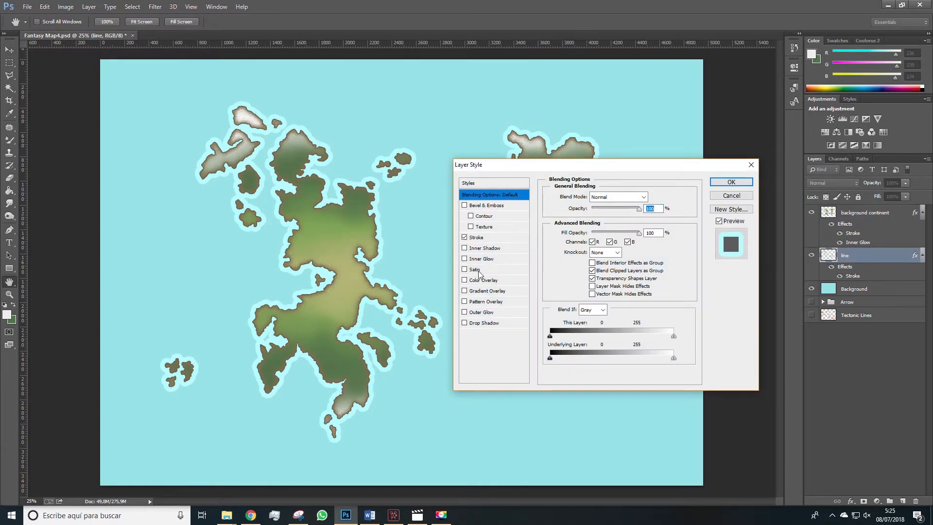
pyautogui.click(477, 313)
pyautogui.moveTo(588, 284); pyautogui.dragTo(621, 283)
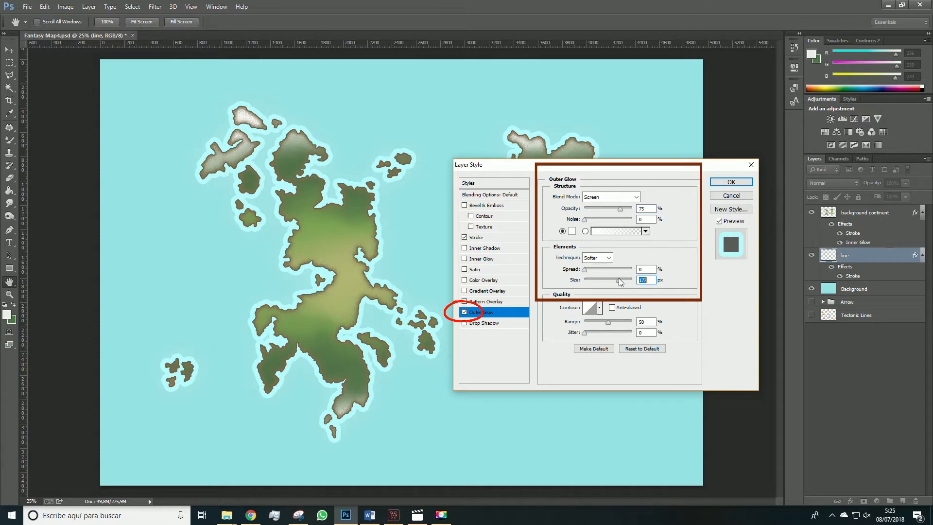
pyautogui.moveTo(600, 274); pyautogui.dragTo(611, 274)
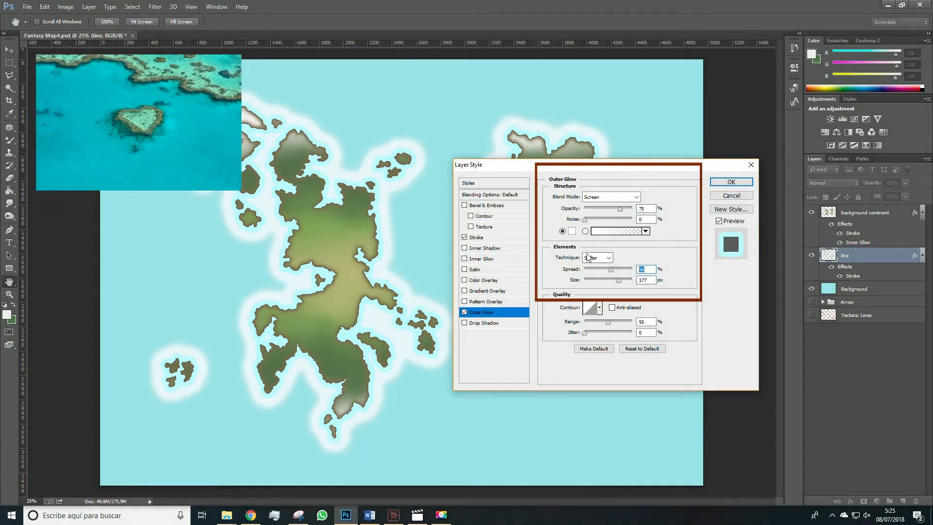
pyautogui.moveTo(585, 221); pyautogui.dragTo(608, 222)
# Set the line layer's outer glow to Normal blend mode and give it a light cyan colour, #c3eff2, based on the sea
pyautogui.click(612, 197)
pyautogui.click(605, 204)
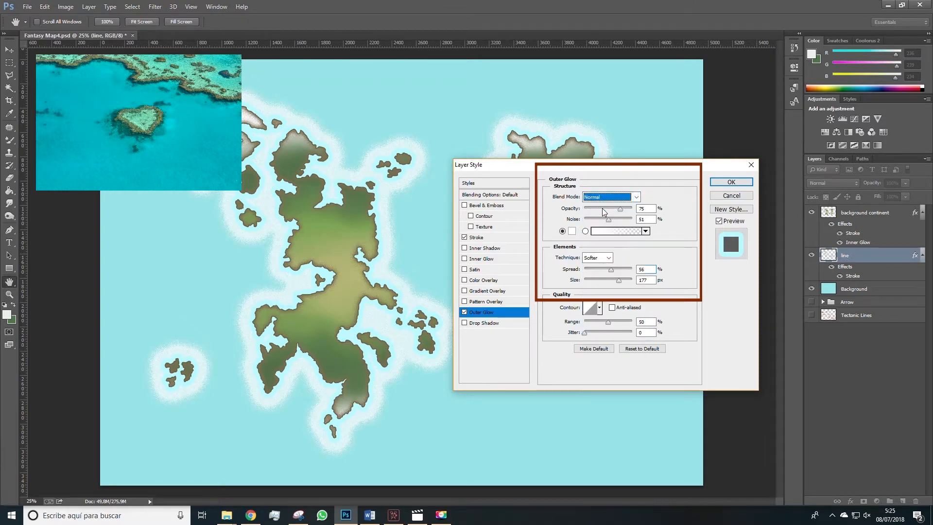
pyautogui.click(572, 231)
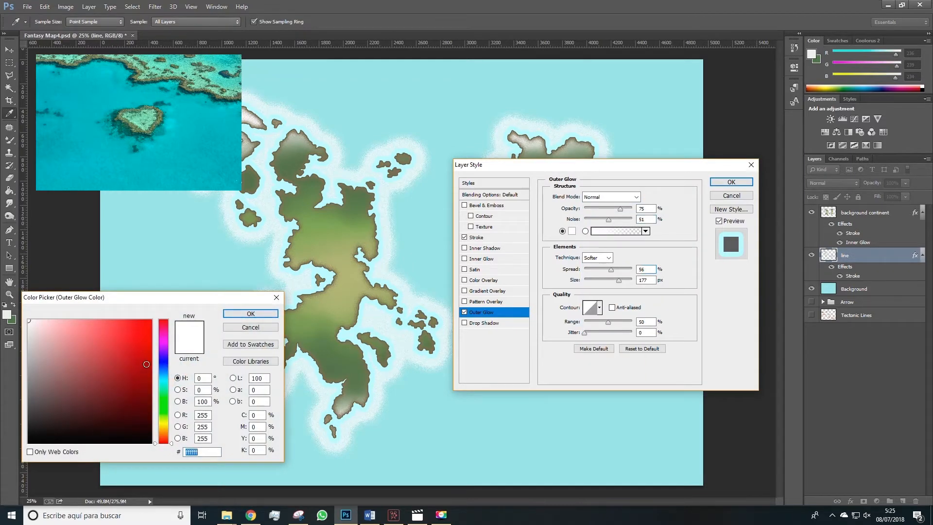
pyautogui.click(178, 268)
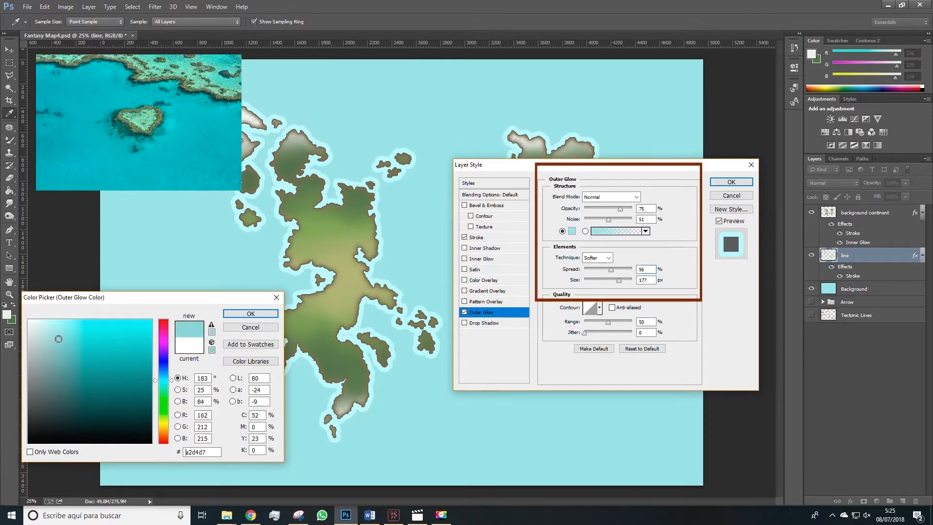
pyautogui.click(55, 327)
pyautogui.moveTo(55, 327); pyautogui.dragTo(52, 325)
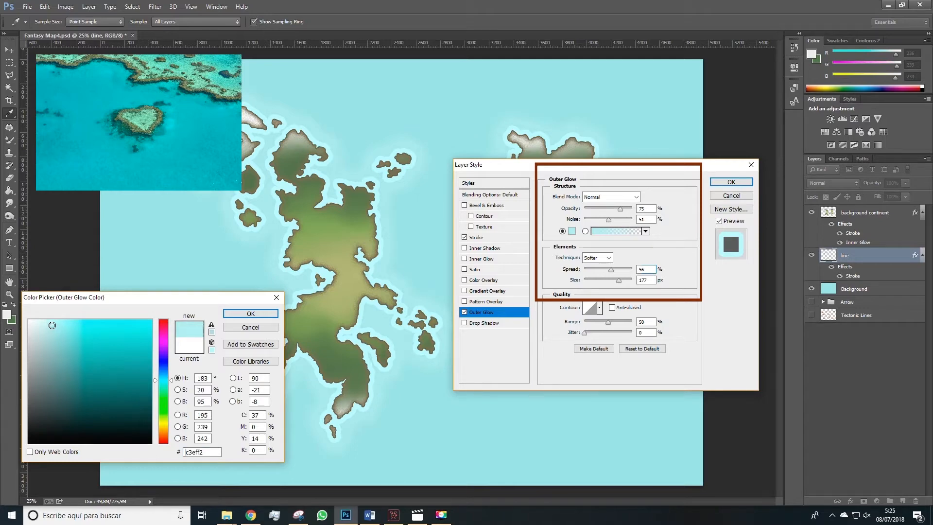
pyautogui.click(250, 313)
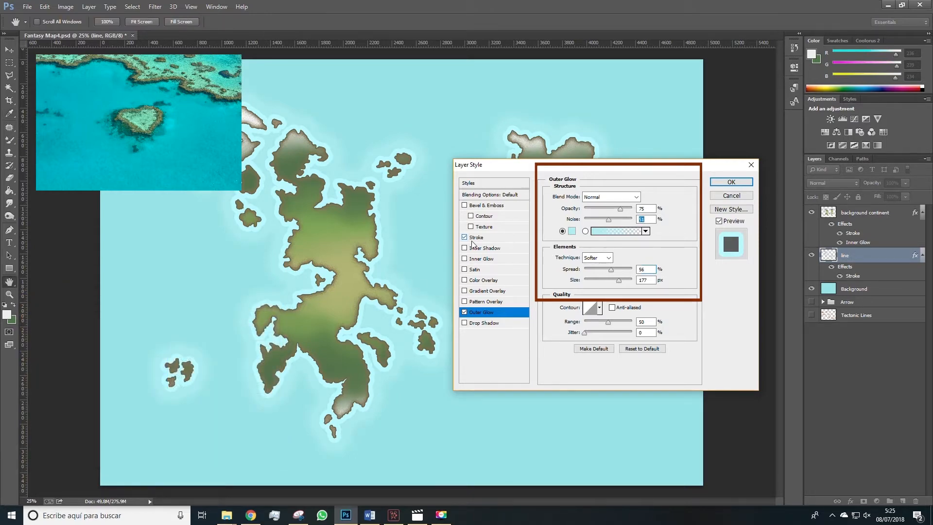
# Turn off the line layer's Stroke effect and raise the opacity of its outer glow
pyautogui.click(464, 238)
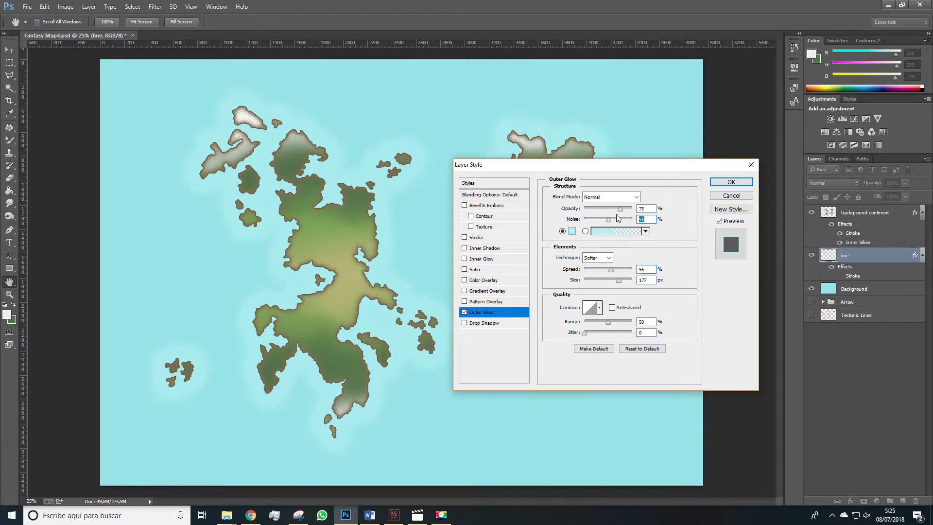
pyautogui.moveTo(620, 209); pyautogui.dragTo(639, 207)
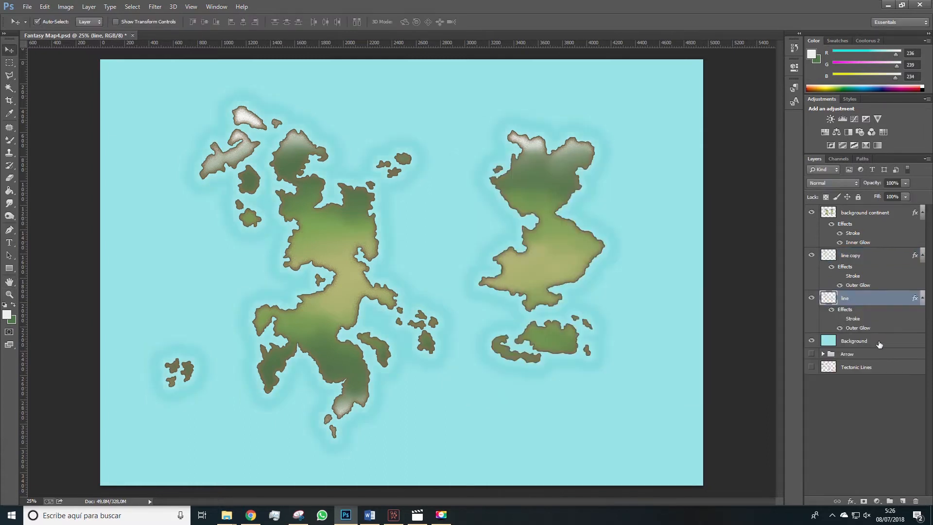
# Fill the Background layer with a darker turquoise based on the sampled sea colour, using the Paint Bucket
pyautogui.click(869, 340)
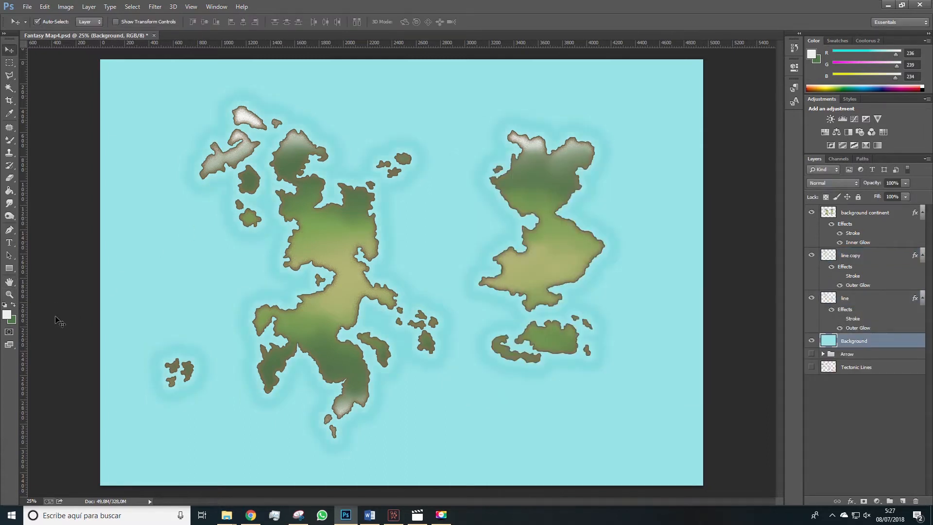
pyautogui.press('g')
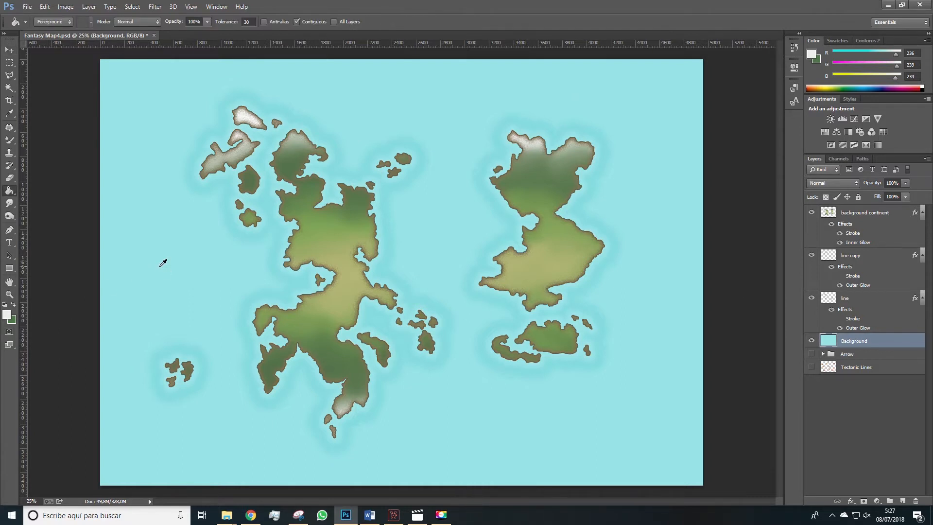
pyautogui.press('alt')
pyautogui.keyDown('alt'); pyautogui.click(161, 265); pyautogui.keyUp('alt')
pyautogui.click(6, 315)
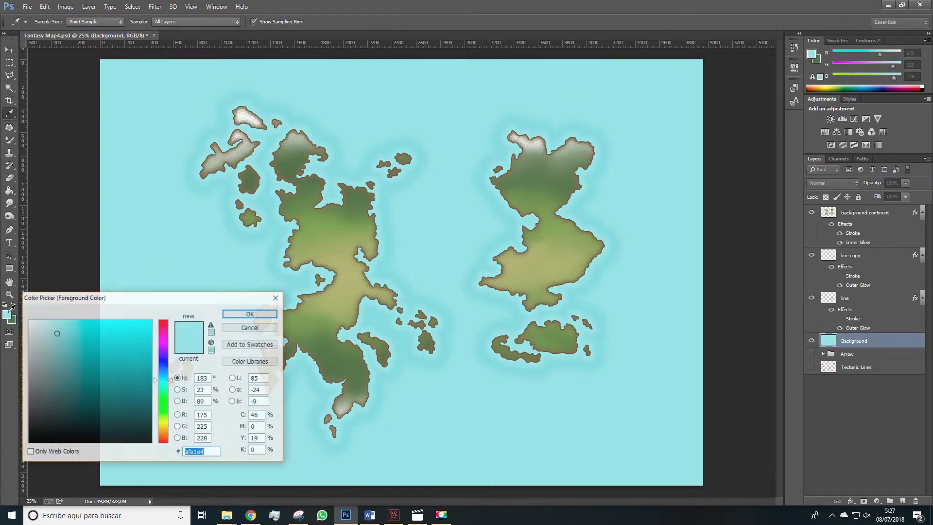
pyautogui.click(62, 349)
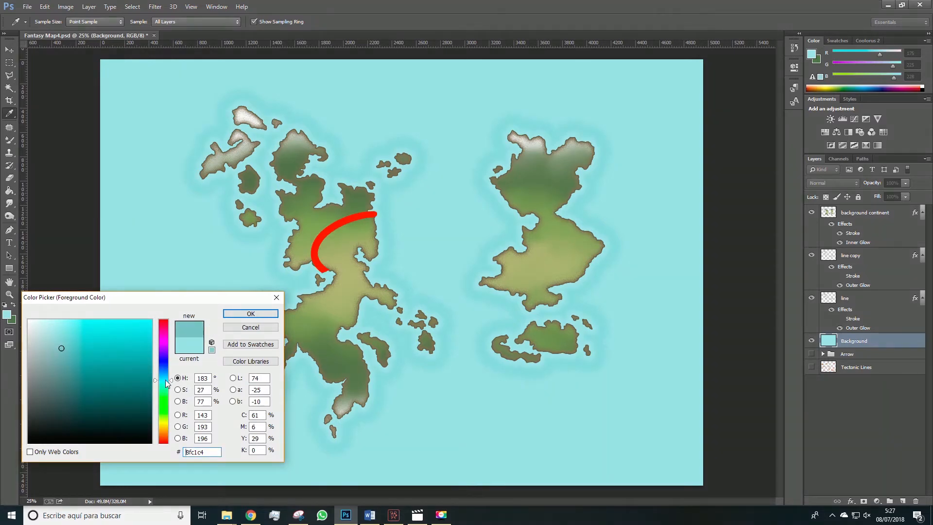
pyautogui.click(250, 314)
pyautogui.click(223, 295)
# Change the foreground colour to a brighter, bluer cyan, #92d7e3, and refill the Background layer with it
pyautogui.click(7, 315)
pyautogui.click(64, 337)
pyautogui.moveTo(64, 337); pyautogui.dragTo(72, 333)
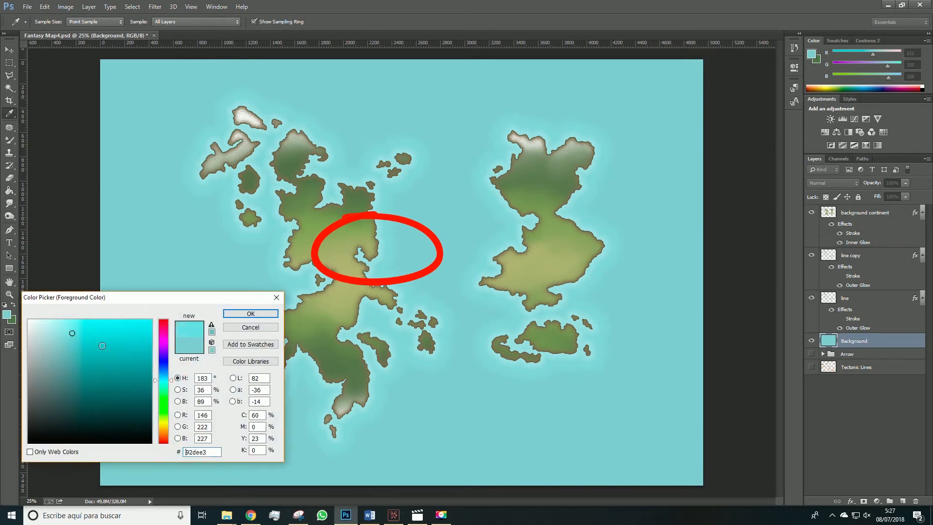
pyautogui.click(170, 378)
pyautogui.click(234, 313)
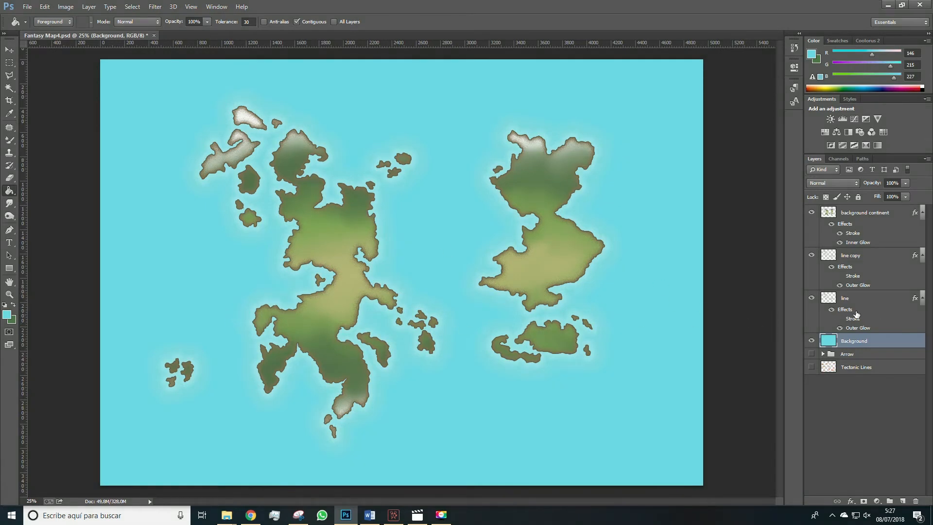
# Compare the line layer's outer glow off and on, and recolour it to a lighter tint of the sampled sea blue
pyautogui.click(858, 330)
pyautogui.doubleClick(859, 329)
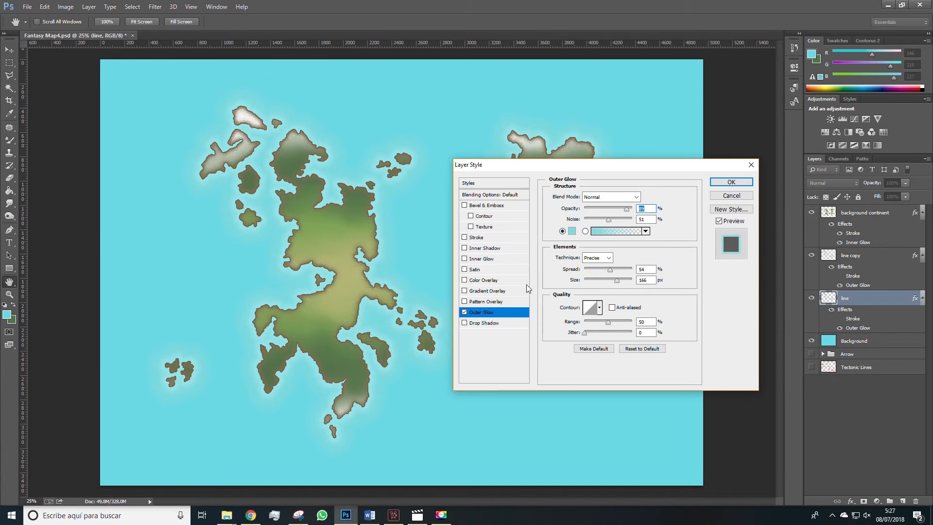
pyautogui.click(465, 313)
pyautogui.click(465, 313)
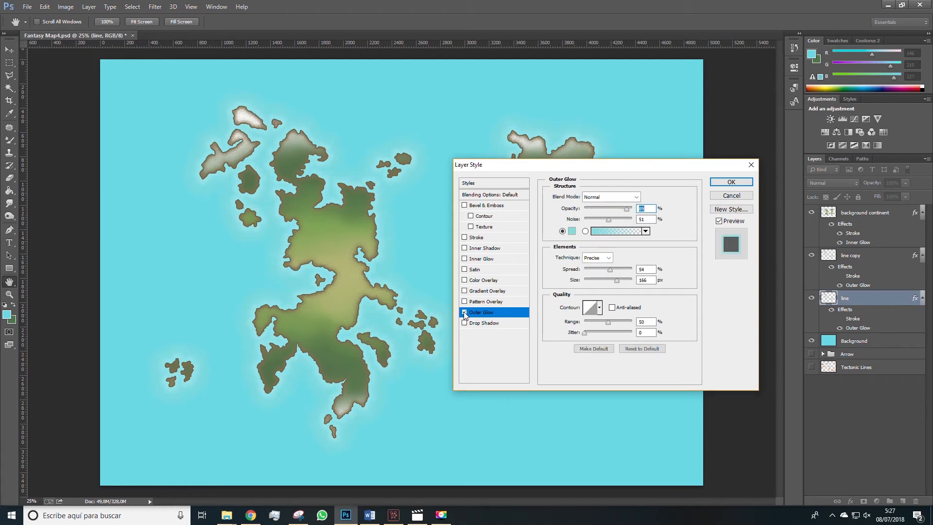
pyautogui.click(572, 232)
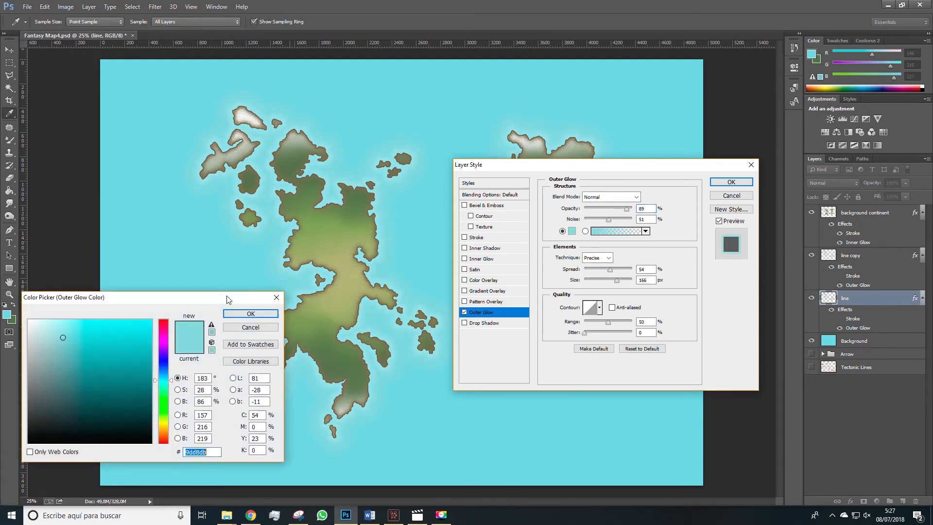
pyautogui.moveTo(63, 332); pyautogui.dragTo(59, 334)
pyautogui.click(150, 263)
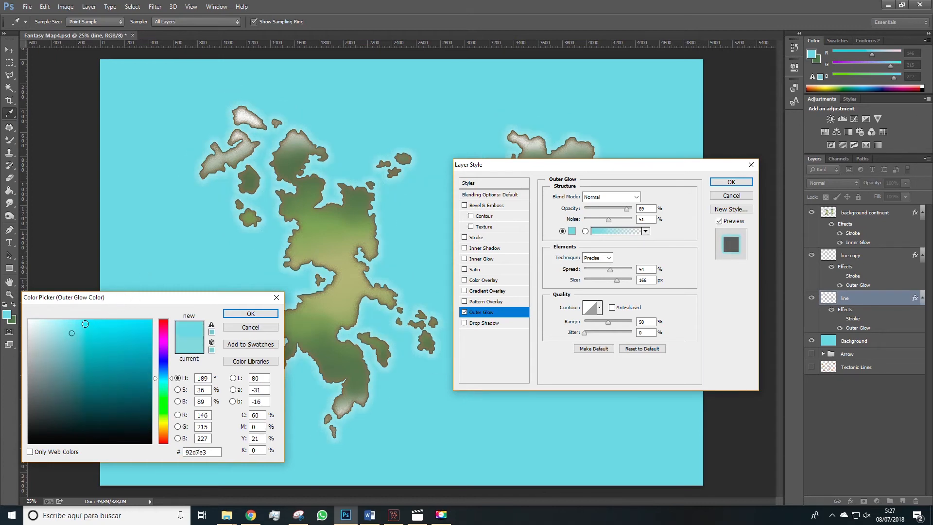
pyautogui.click(63, 329)
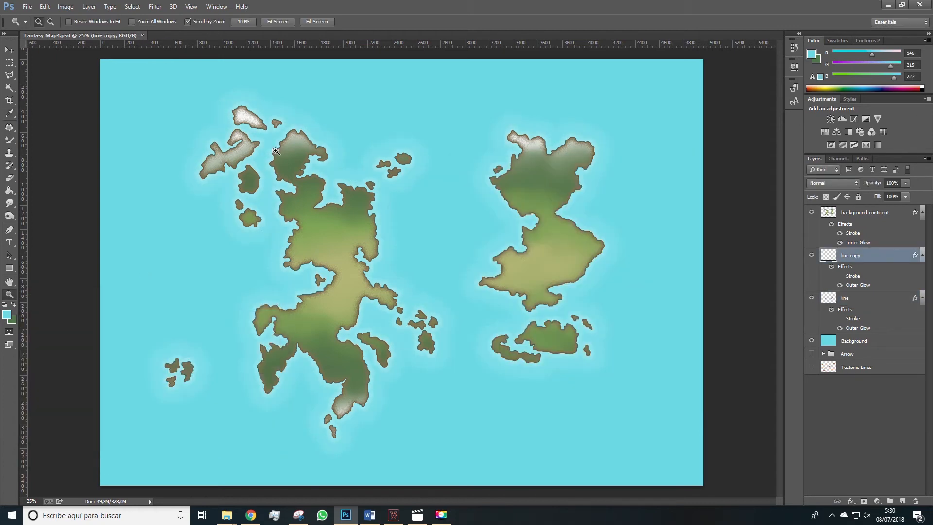
# Examine the coastlines and shallow-water glows of both continents up close, and view the whole map again
pyautogui.click(268, 140)
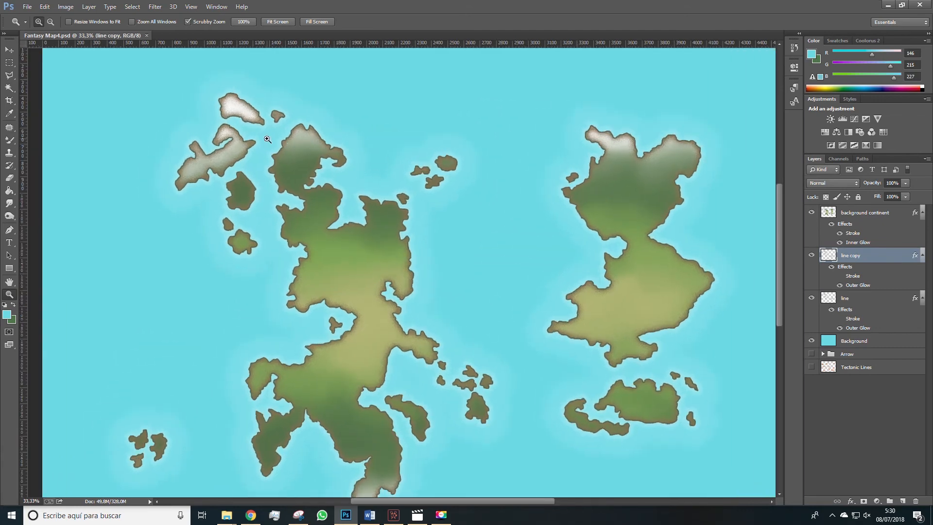
pyautogui.click(268, 139)
pyautogui.click(254, 116)
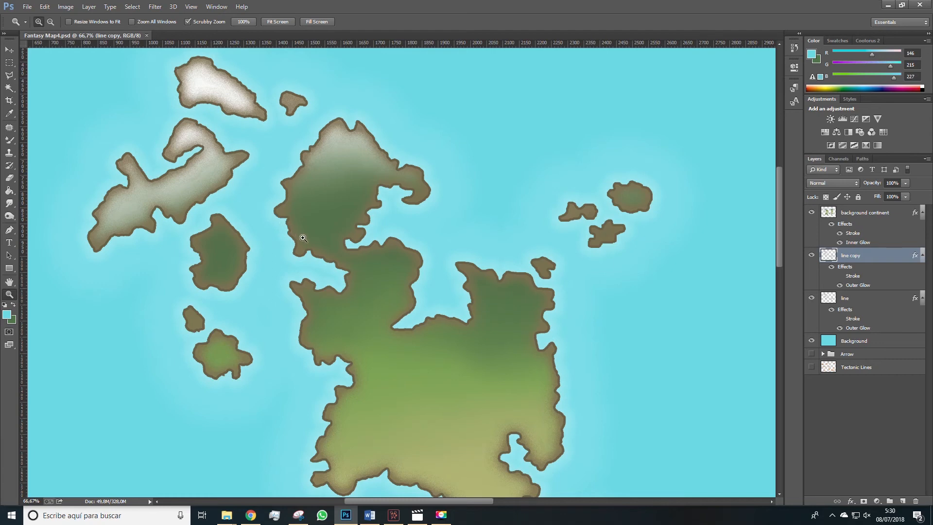
pyautogui.press('space')
pyautogui.moveTo(483, 351); pyautogui.dragTo(400, 125)
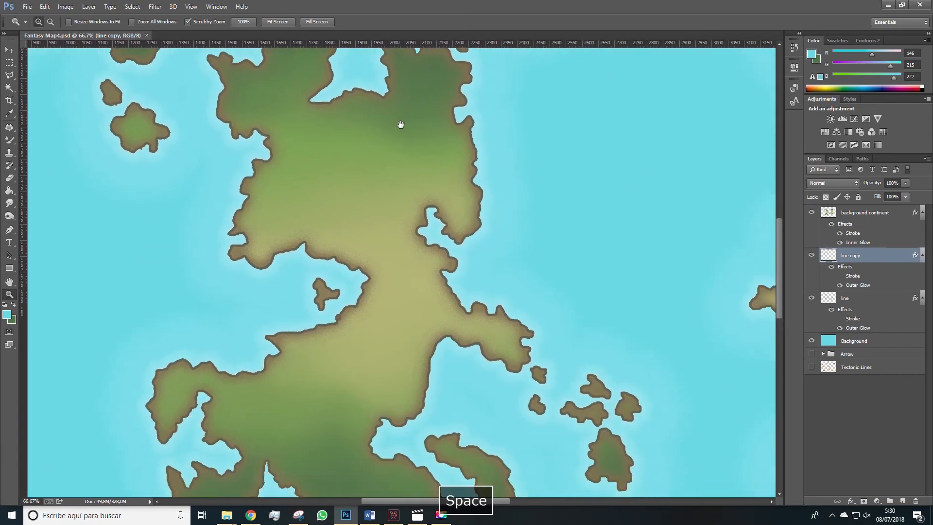
pyautogui.moveTo(443, 330); pyautogui.dragTo(439, 215)
pyautogui.moveTo(452, 311); pyautogui.dragTo(119, 421)
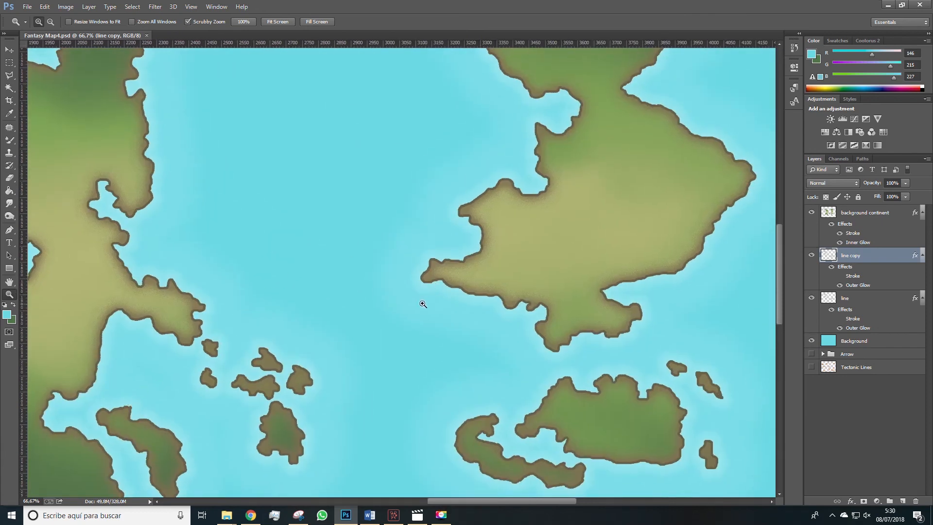
pyautogui.keyDown('alt'); pyautogui.click(358, 283); pyautogui.keyUp('alt')
pyautogui.keyDown('alt'); pyautogui.click(358, 283); pyautogui.keyUp('alt')
pyautogui.keyDown('alt'); pyautogui.click(358, 283); pyautogui.keyUp('alt')
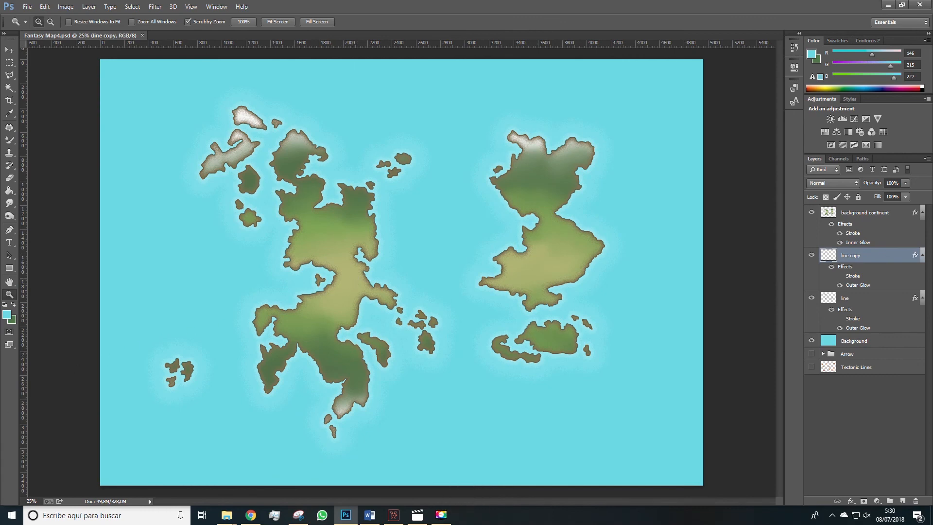
pyautogui.press('space')
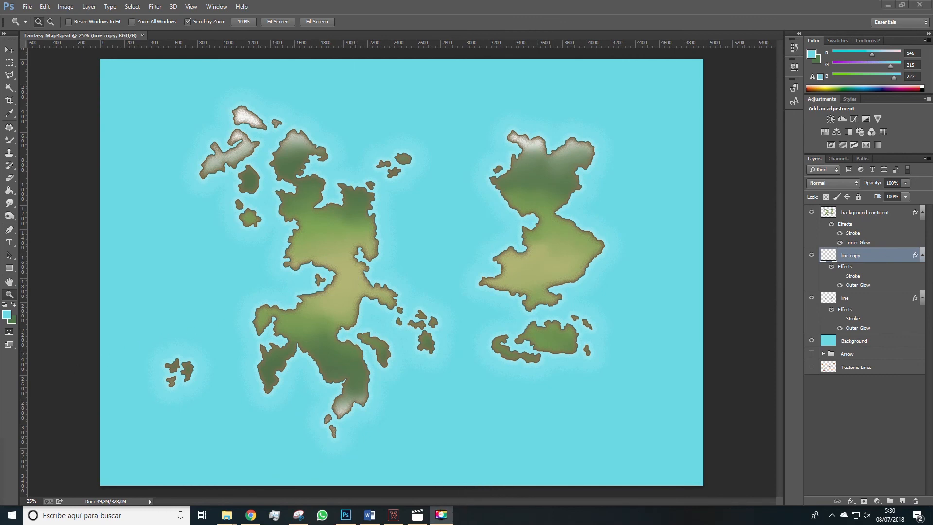